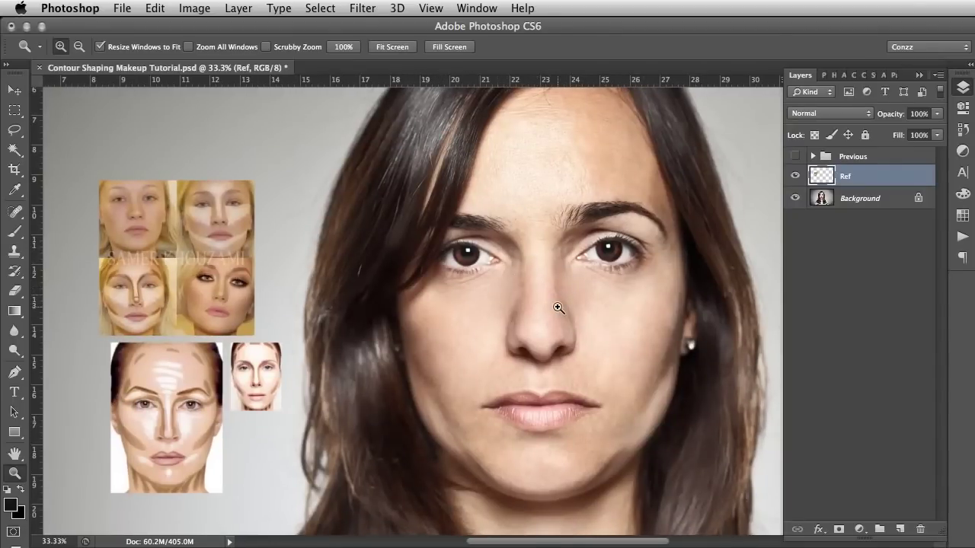
- Examine the unretouched face up close and compare it with the contour makeup reference images beside it
click(559, 308)
scroll(558, 307, down, 1)
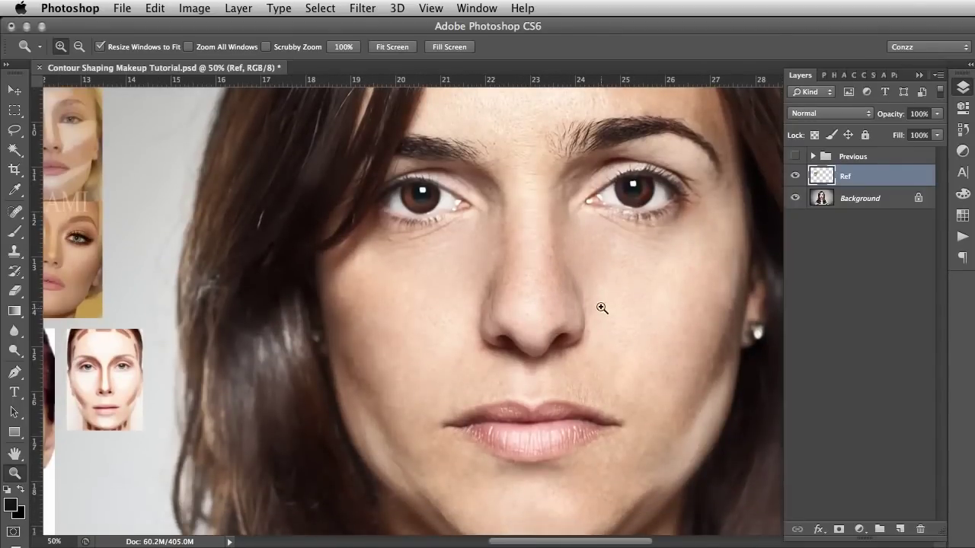
scroll(669, 311, up, 1)
drag(647, 297, 597, 303)
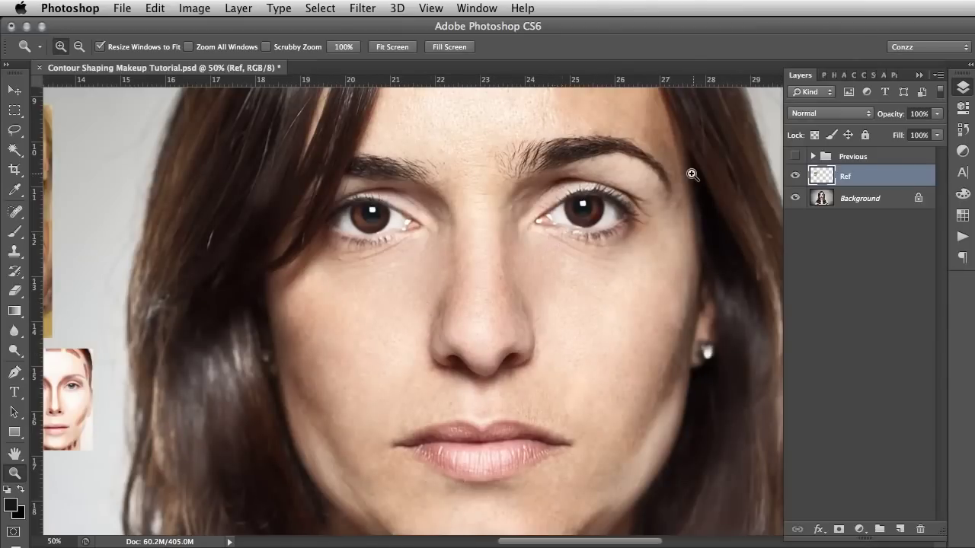
right_click(634, 186)
click(692, 259)
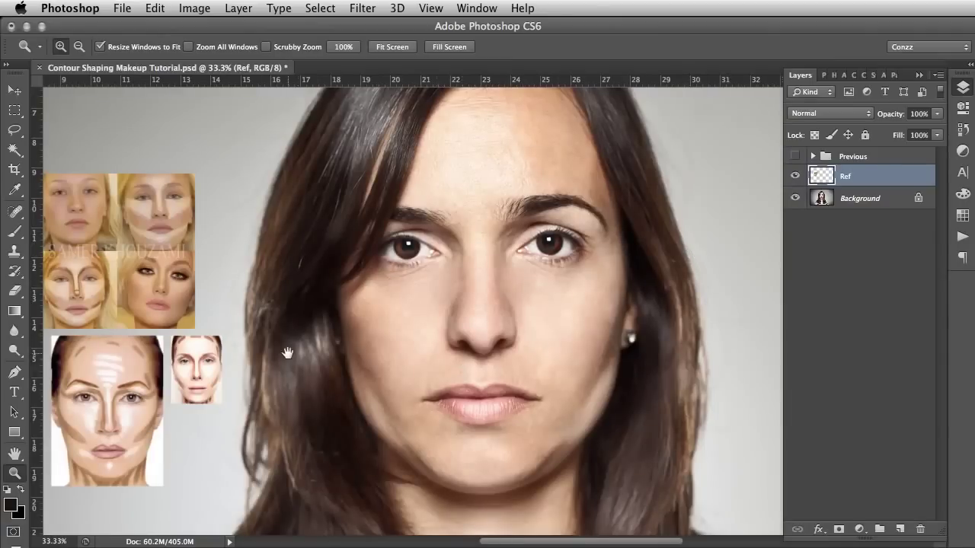
drag(287, 353, 343, 354)
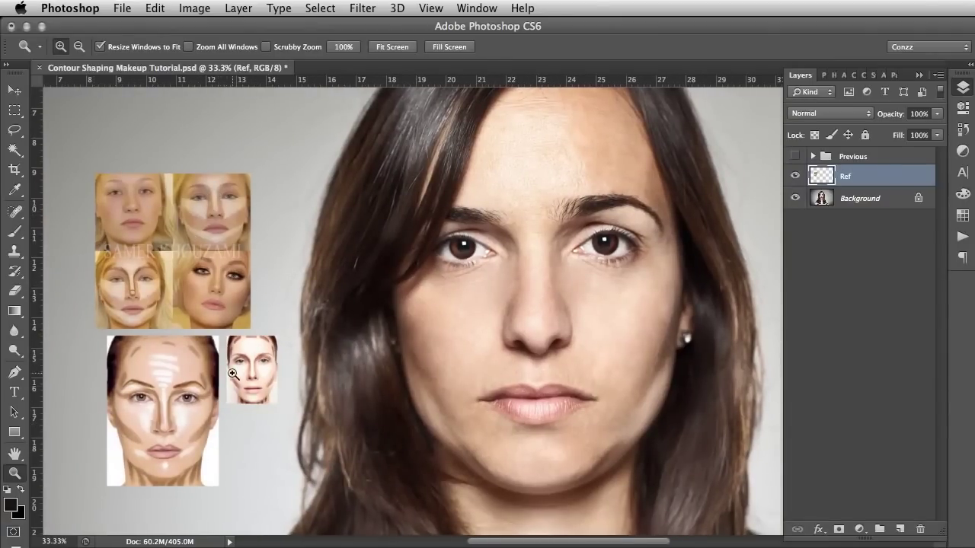
drag(695, 220, 671, 231)
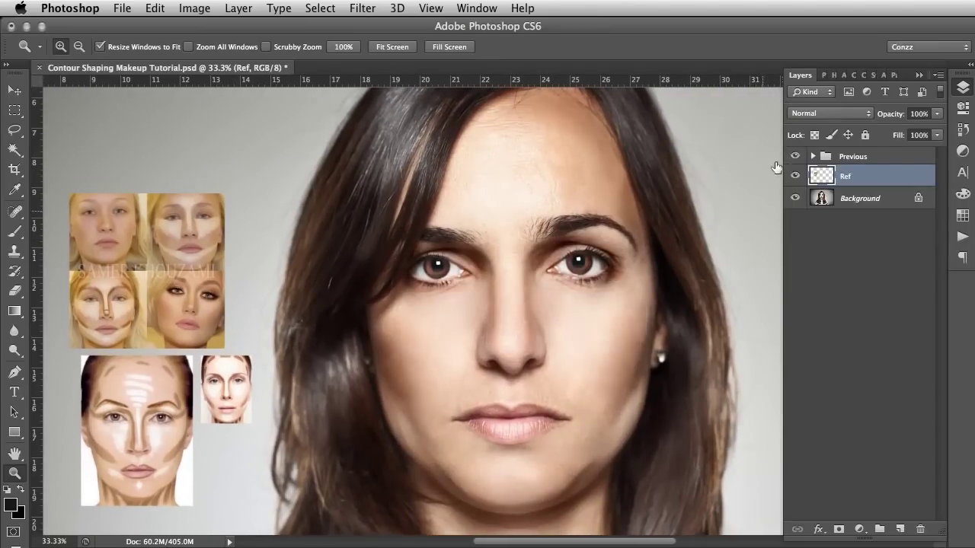
- Inspect the contouring in the Previous group up close and at full view, and hide that group
click(560, 313)
scroll(533, 287, down, 3)
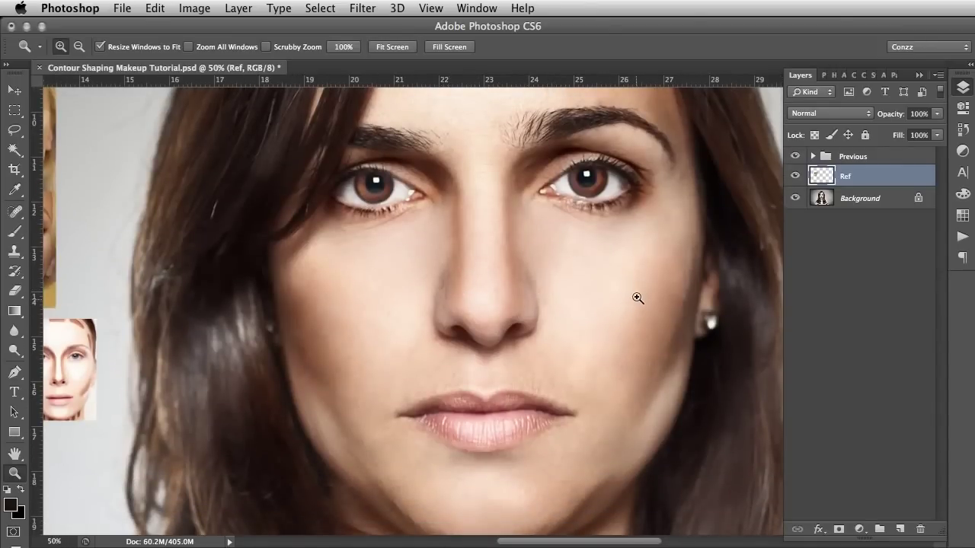
drag(637, 277, 602, 350)
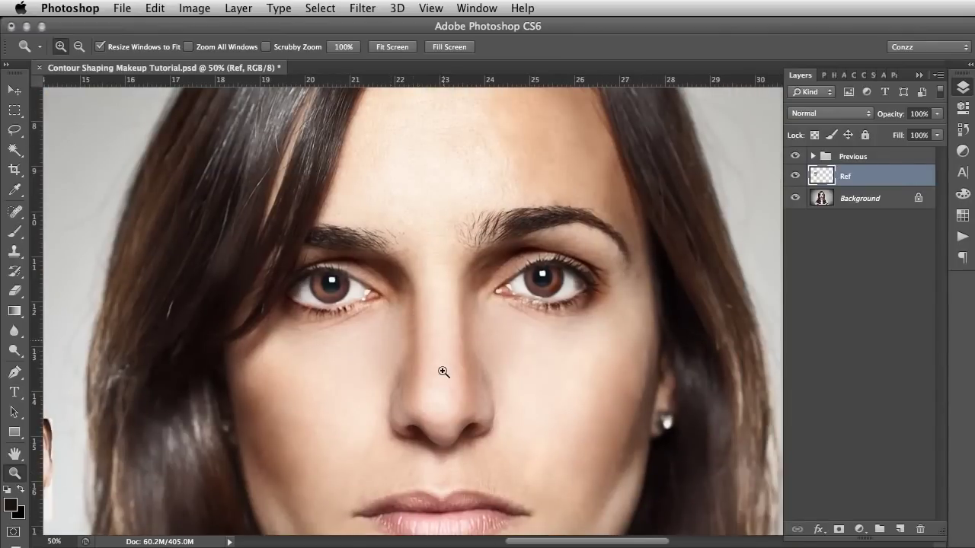
drag(387, 398, 444, 290)
right_click(543, 218)
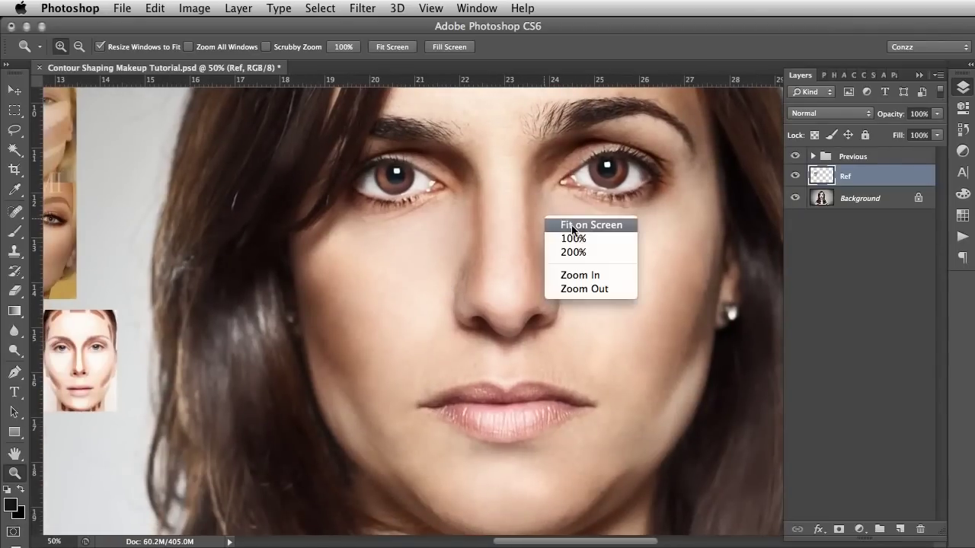
click(572, 227)
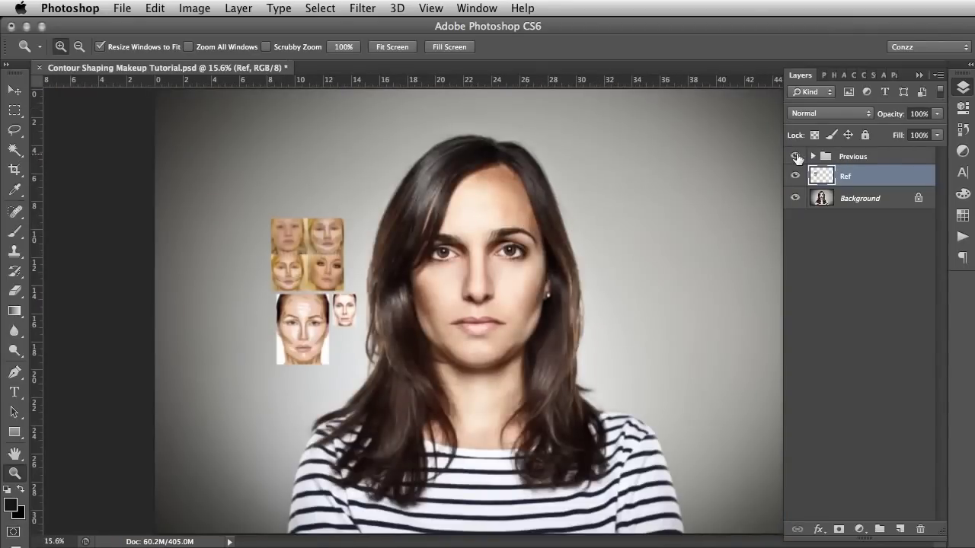
click(445, 249)
click(449, 250)
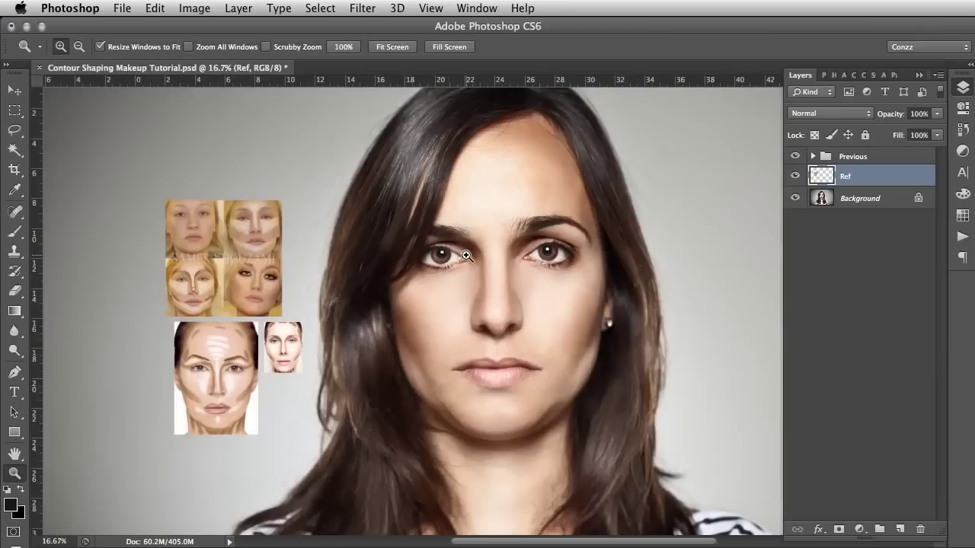
click(519, 245)
click(795, 156)
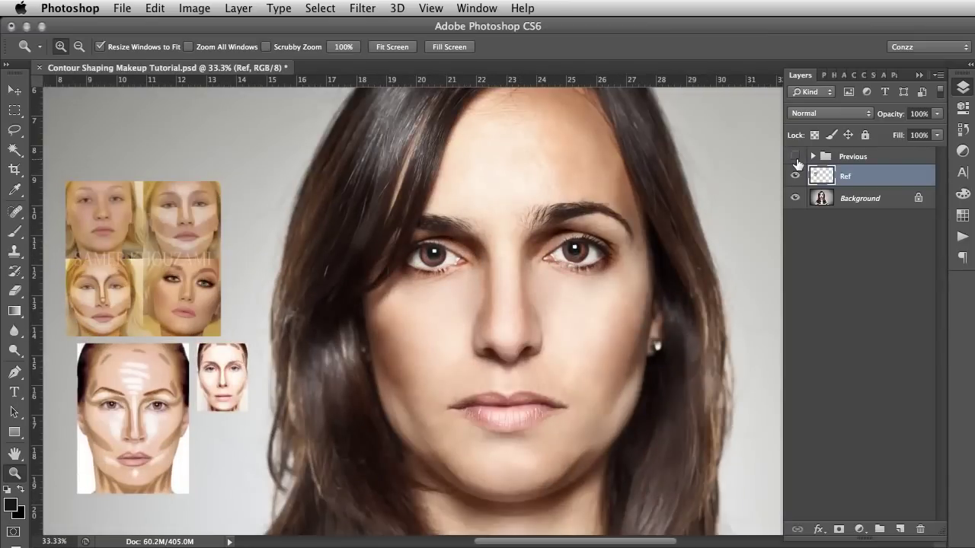
- Create a new layer group above Ref and add a new layer inside it with the Multiply blend mode
click(881, 531)
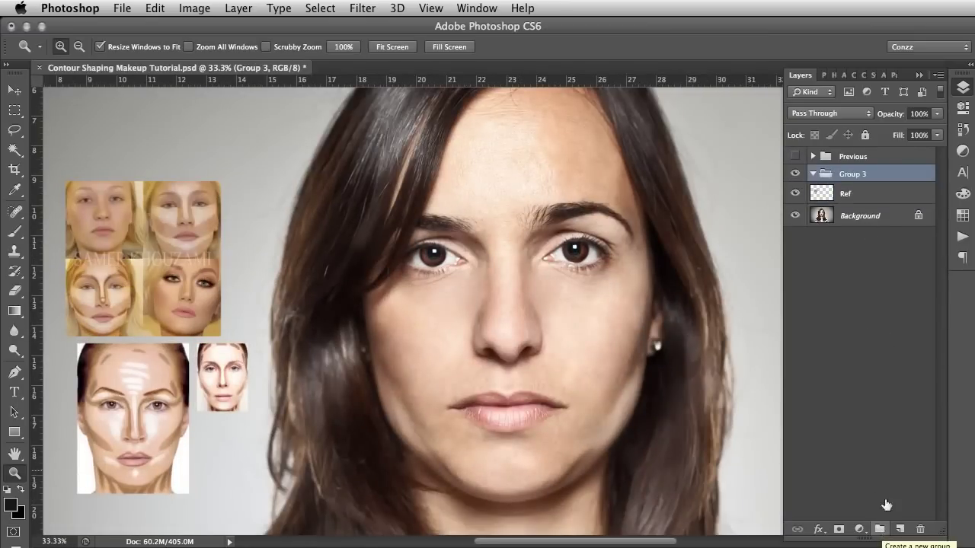
click(813, 174)
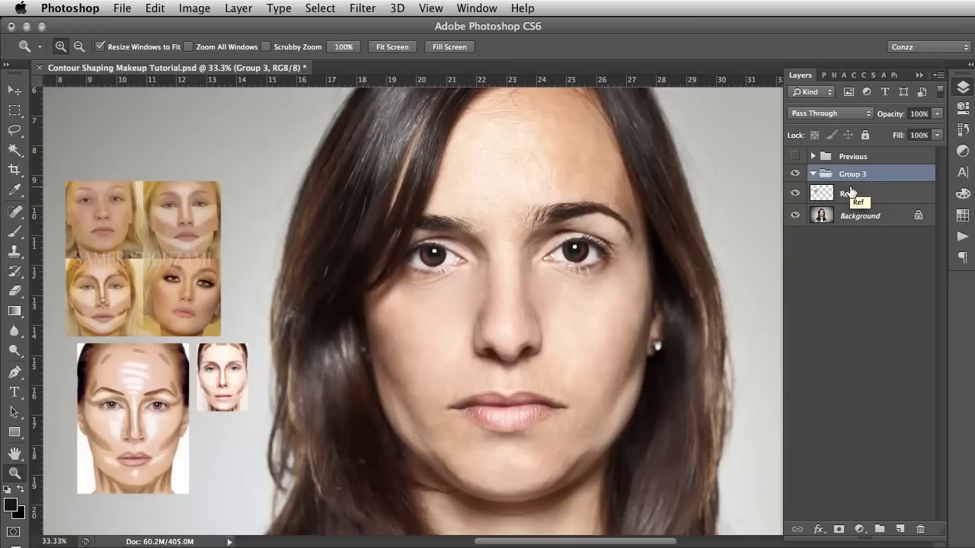
key(super+shift+n)
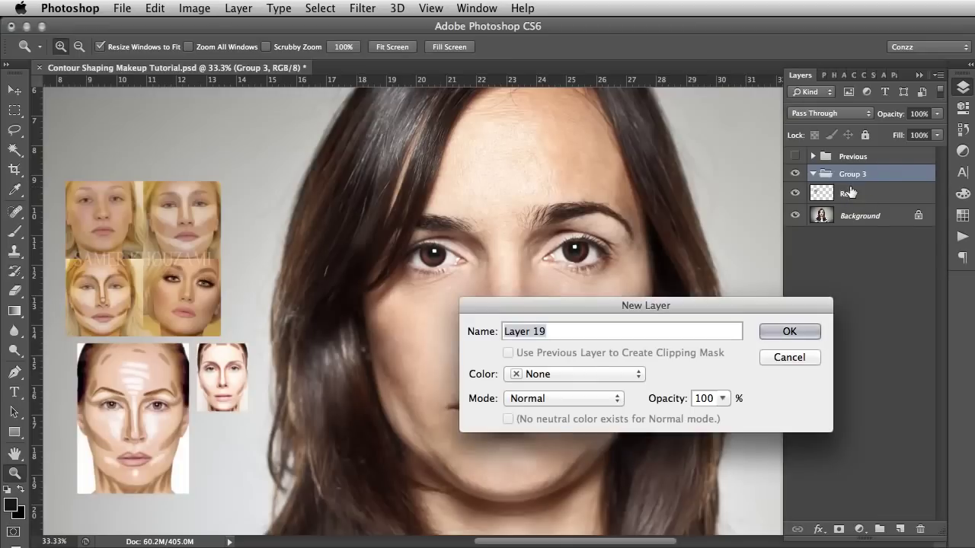
key(Return)
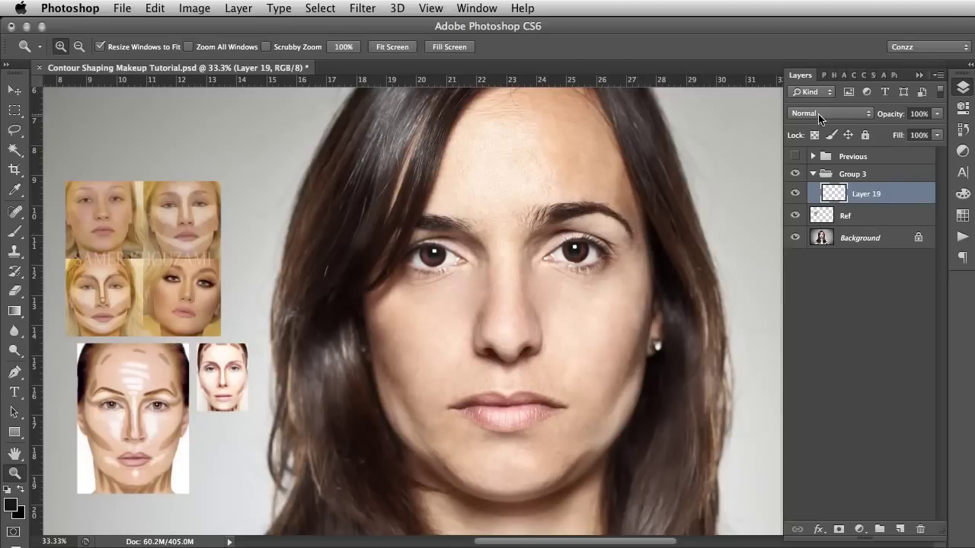
click(820, 118)
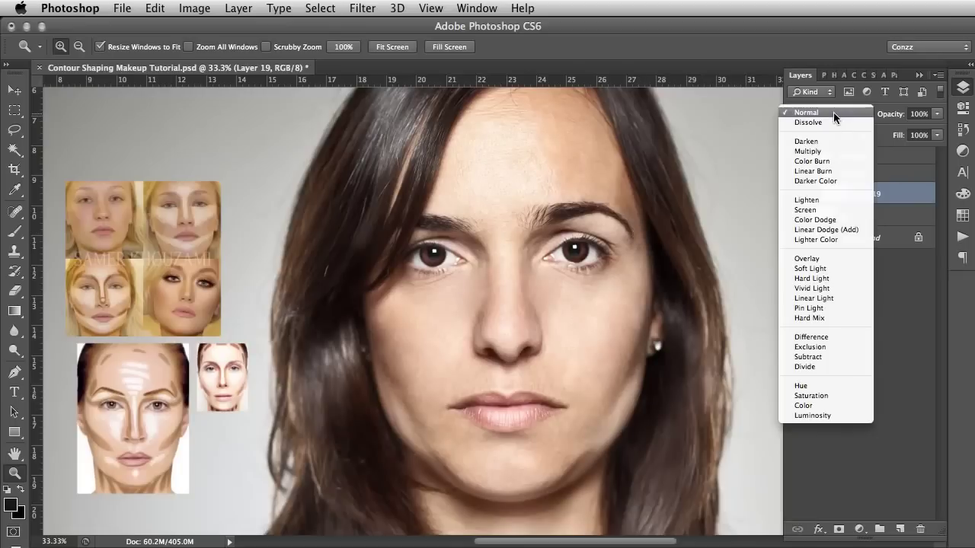
click(835, 151)
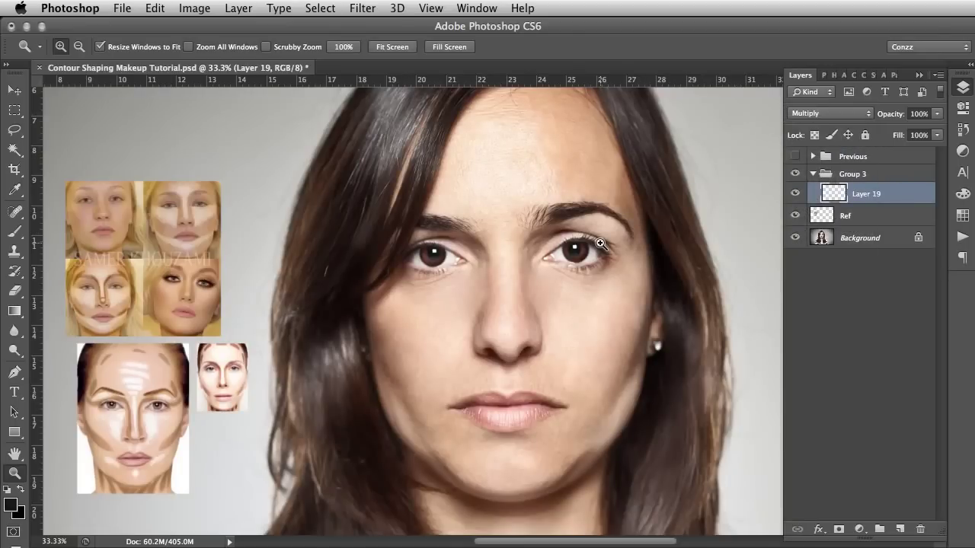
- Sample the brown contour tone from the large reference face's cheek and paint both cheek hollows with a size 100 brush
key(b)
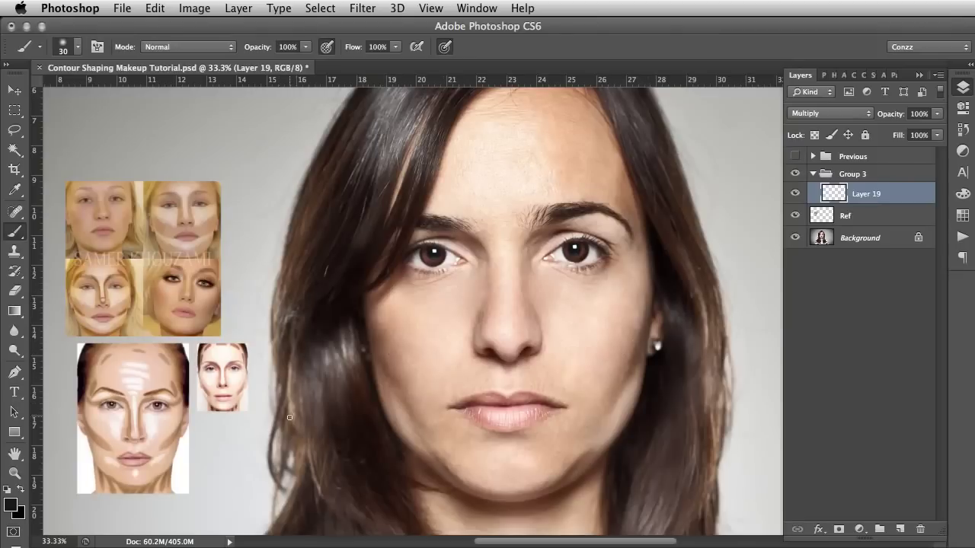
alt+click(177, 432)
key(bracketleft)
key(bracketright)
key(bracketright)
key(bracketright)
click(808, 118)
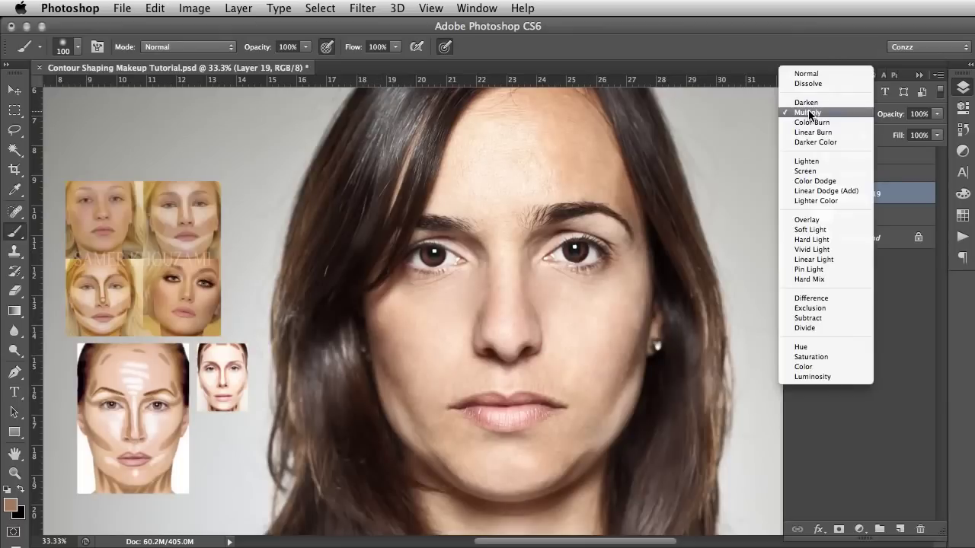
click(814, 114)
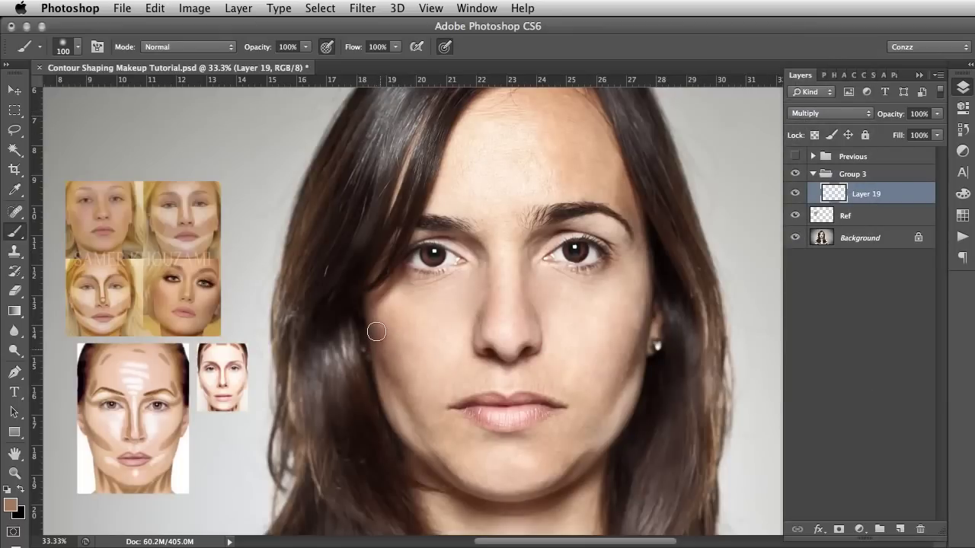
drag(374, 331, 416, 374)
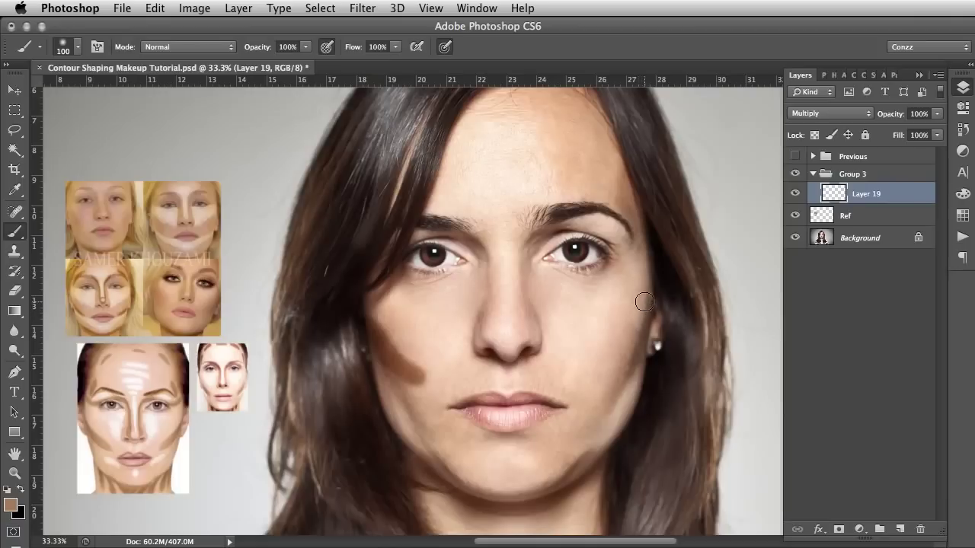
mouse_move(648, 301)
mouse_down()
mouse_move(601, 370)
mouse_move(633, 340)
mouse_move(609, 366)
mouse_move(639, 306)
mouse_up()
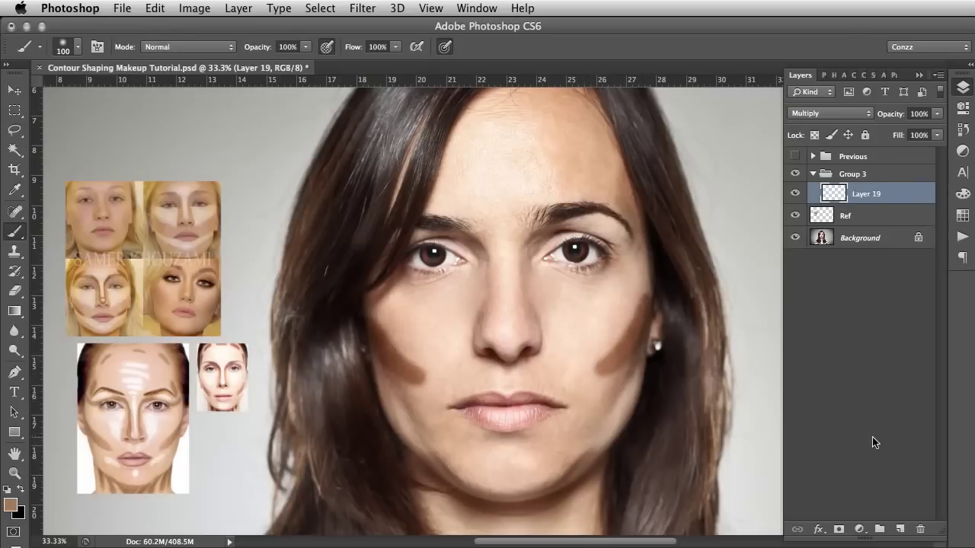
- Add another layer in Multiply mode and paint brown contour shading along the chin and both sides of the jawline
click(899, 530)
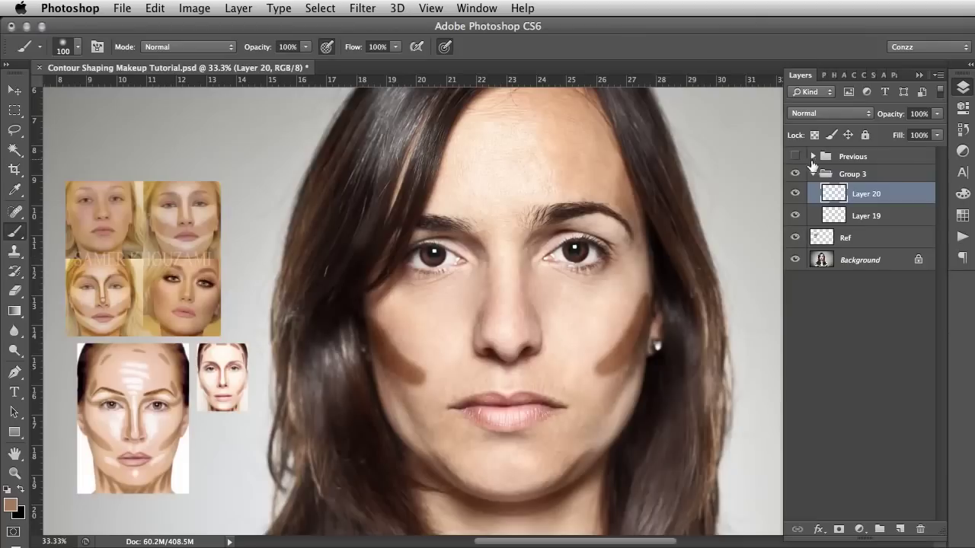
click(837, 114)
click(807, 154)
mouse_move(428, 454)
mouse_down()
mouse_move(402, 418)
mouse_move(447, 473)
mouse_move(423, 455)
mouse_move(467, 491)
mouse_move(519, 496)
mouse_move(538, 475)
mouse_move(559, 498)
mouse_move(528, 497)
mouse_move(584, 459)
mouse_move(576, 470)
mouse_move(584, 467)
mouse_move(630, 409)
mouse_move(556, 472)
mouse_up()
mouse_move(396, 419)
mouse_down()
mouse_move(390, 411)
mouse_move(412, 445)
mouse_up()
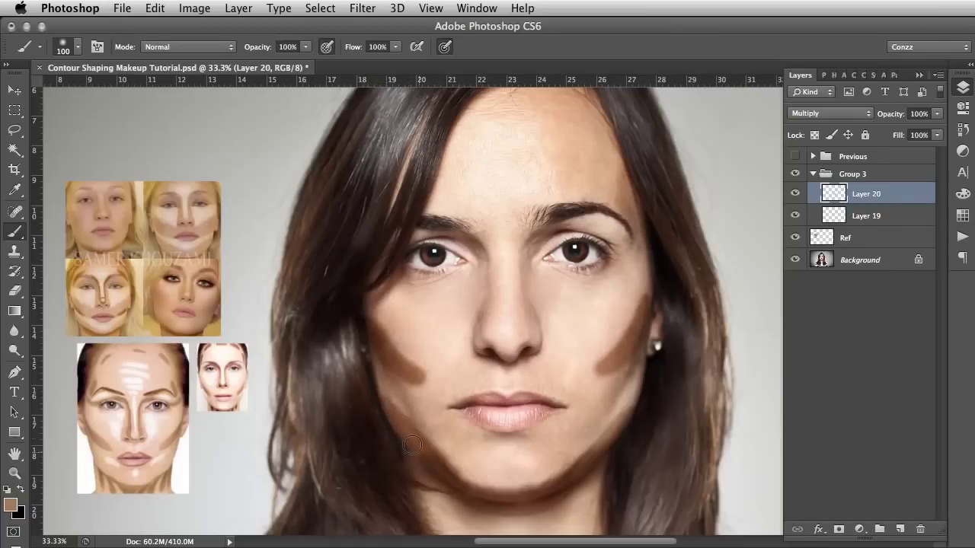
drag(618, 429, 624, 415)
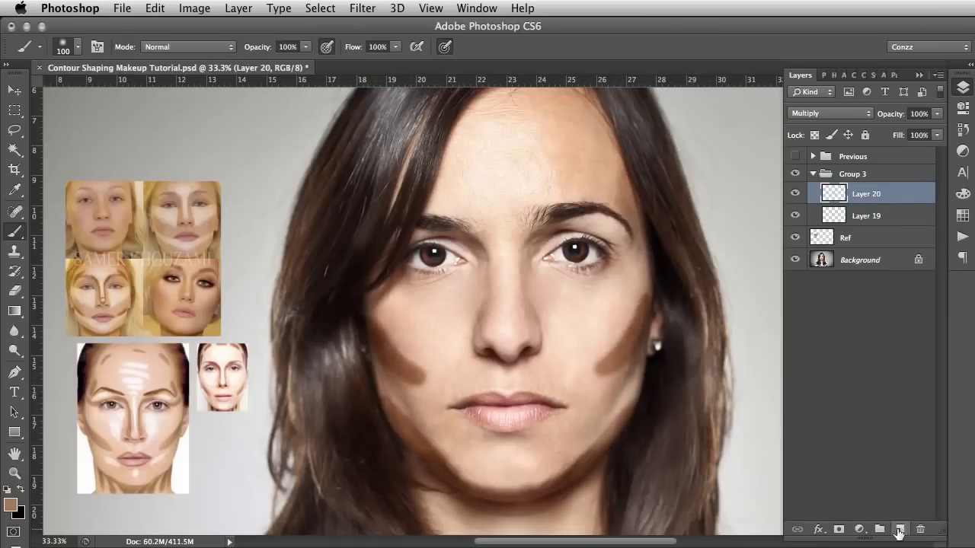
- Add a third layer in Multiply mode and shade the eye sockets between the brows and the upper eyelids
click(899, 528)
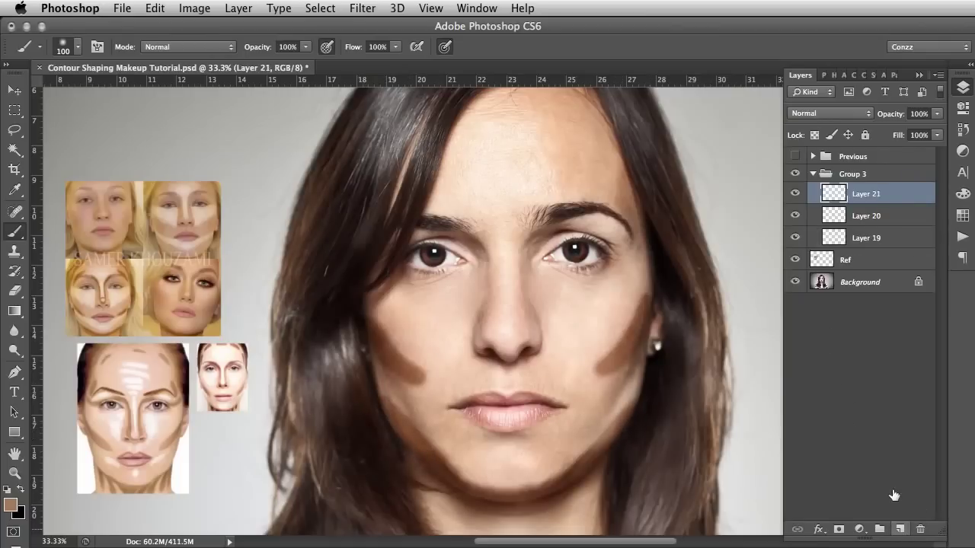
click(821, 112)
click(812, 152)
mouse_move(457, 235)
mouse_down()
mouse_move(479, 252)
mouse_move(435, 232)
mouse_move(446, 232)
mouse_move(470, 243)
mouse_move(416, 242)
mouse_up()
mouse_move(528, 246)
mouse_down()
mouse_move(595, 229)
mouse_move(619, 250)
mouse_move(589, 226)
mouse_move(547, 241)
mouse_up()
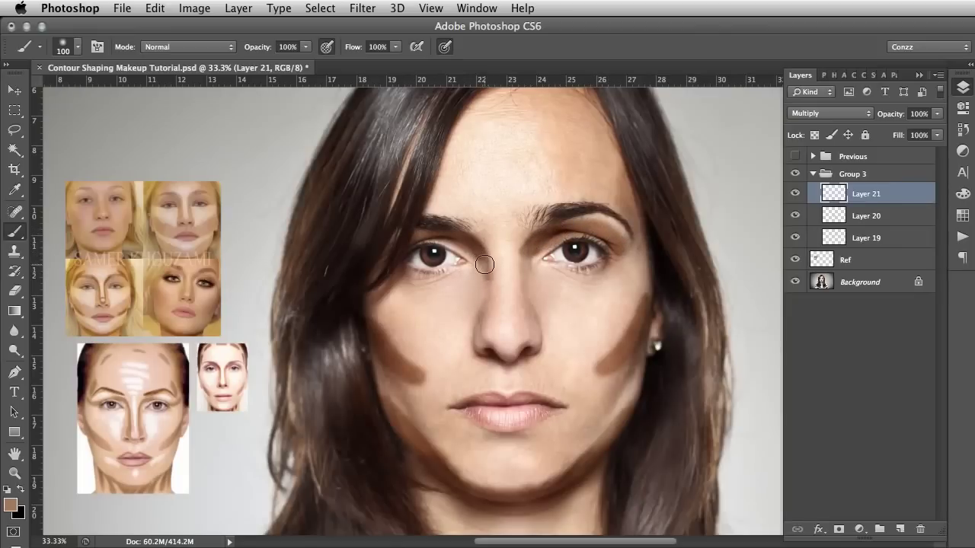
- Reduce the brush size to 50 and paint contour lines down both sides of the nose and around its tip
key(bracketleft)
key(bracketleft)
key(bracketleft)
key(bracketleft)
key(bracketleft)
mouse_move(485, 267)
mouse_down()
mouse_move(476, 337)
mouse_move(483, 303)
mouse_move(491, 340)
mouse_up()
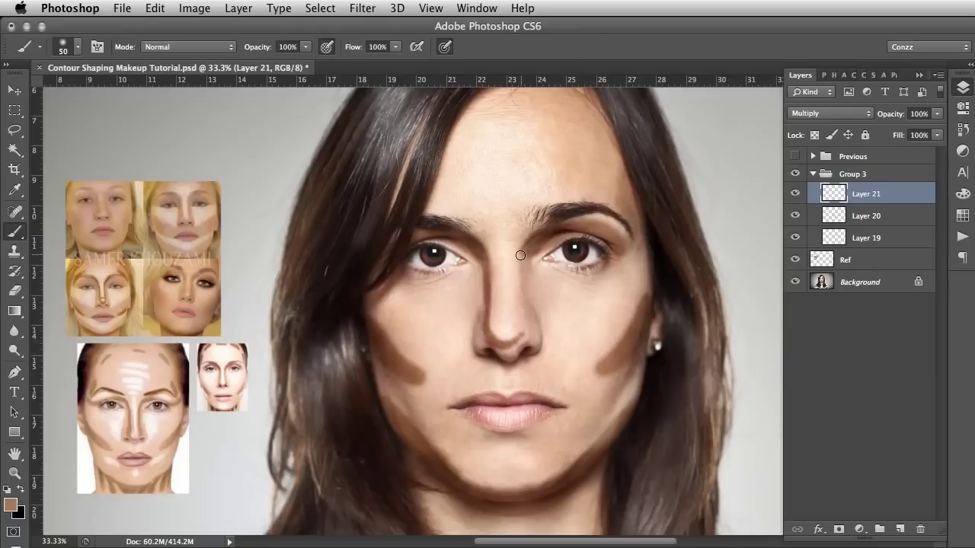
mouse_move(521, 255)
mouse_down()
mouse_move(524, 338)
mouse_move(510, 347)
mouse_up()
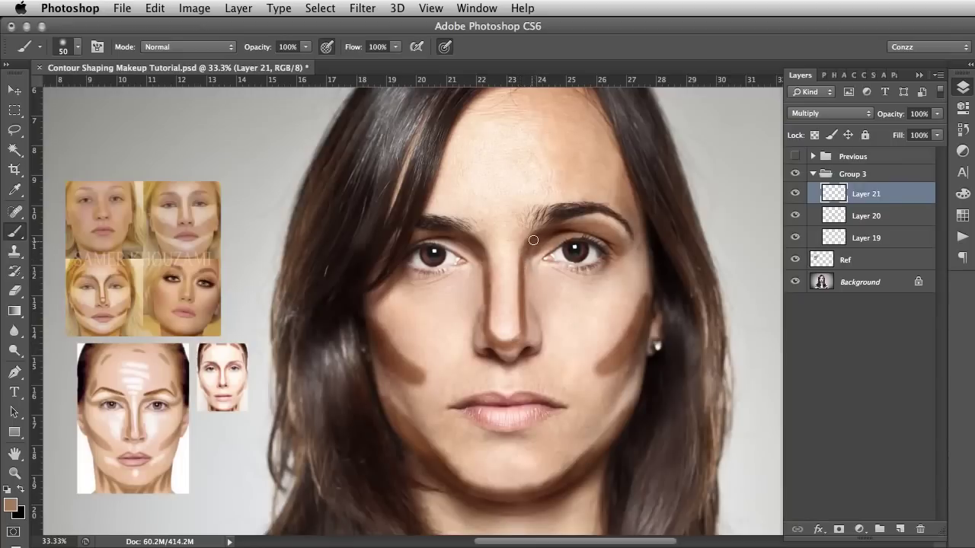
drag(527, 253, 521, 331)
mouse_move(528, 306)
mouse_down()
mouse_move(524, 281)
mouse_move(558, 262)
mouse_up()
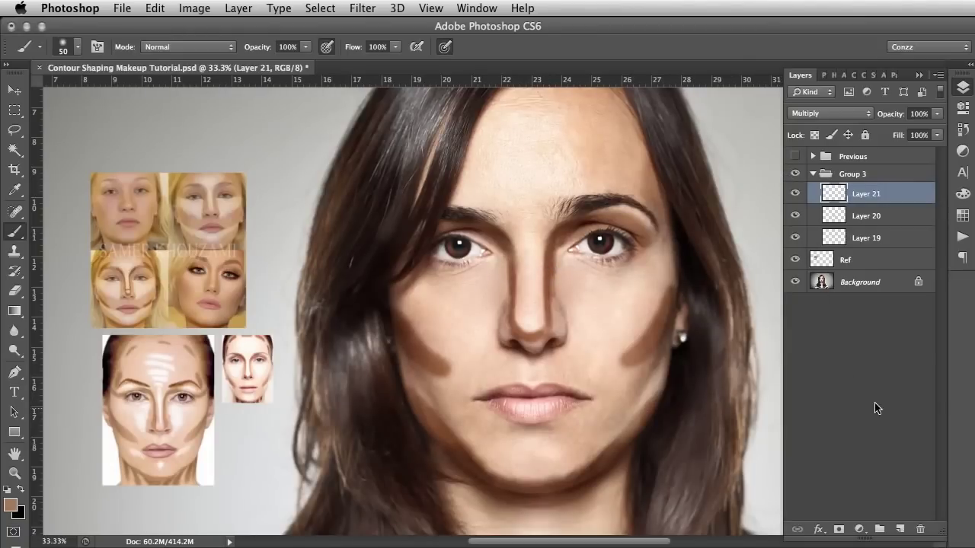
- Add a fourth layer in Multiply mode and shade the forehead along the hairline with a size 90 brush
click(899, 529)
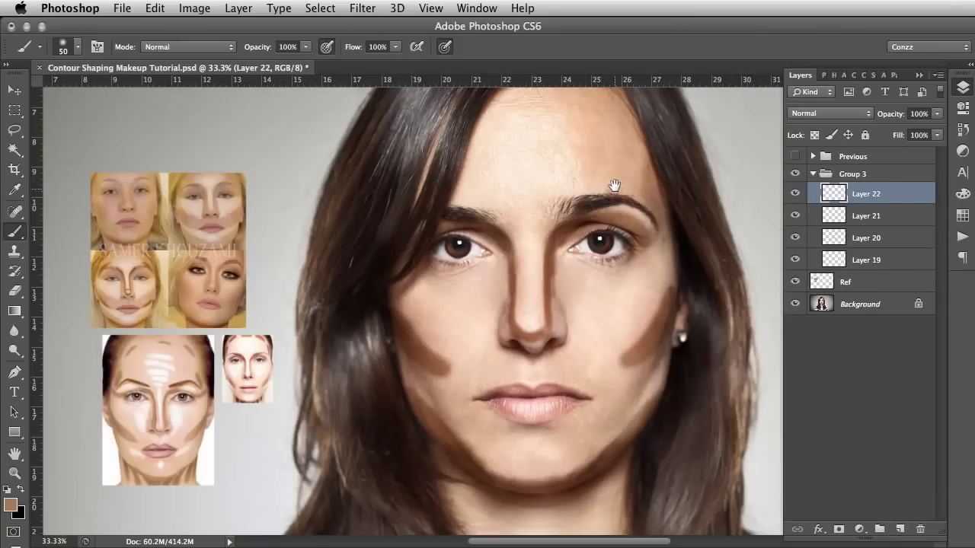
mouse_move(616, 192)
mouse_down()
mouse_move(607, 223)
mouse_move(551, 285)
mouse_move(558, 268)
mouse_up()
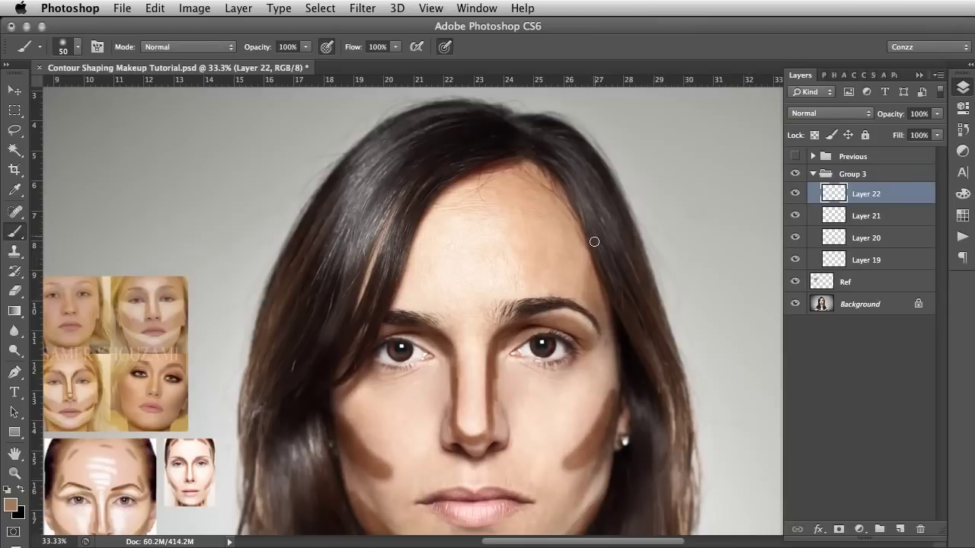
key(bracketright)
key(bracketright)
drag(598, 303, 547, 197)
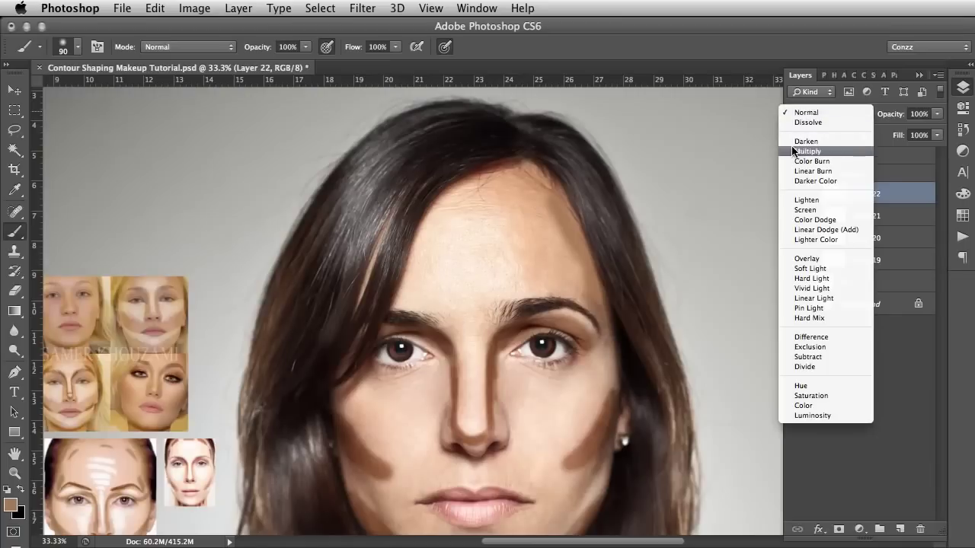
click(803, 151)
mouse_move(576, 229)
mouse_down()
mouse_move(552, 185)
mouse_move(529, 176)
mouse_move(555, 197)
mouse_move(506, 175)
mouse_move(467, 181)
mouse_move(523, 176)
mouse_up()
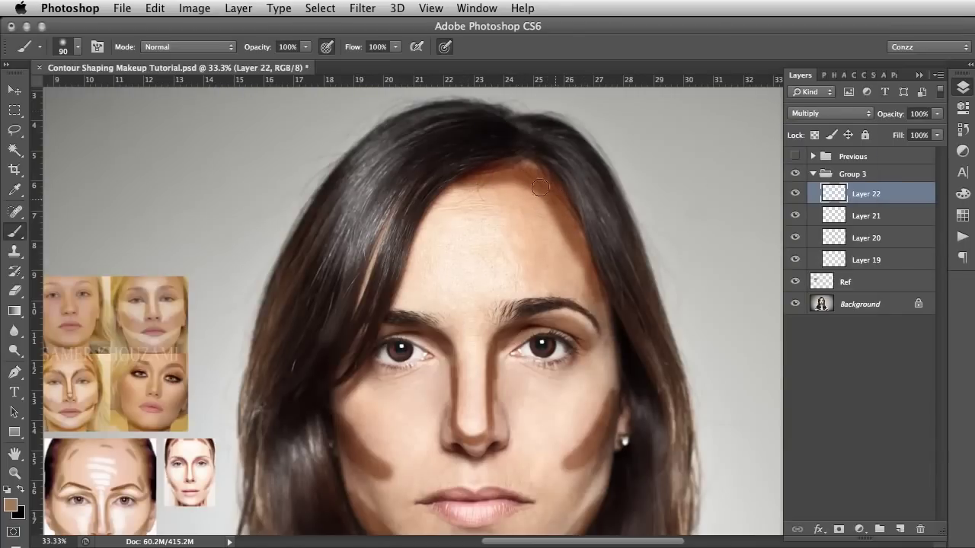
drag(322, 370, 419, 270)
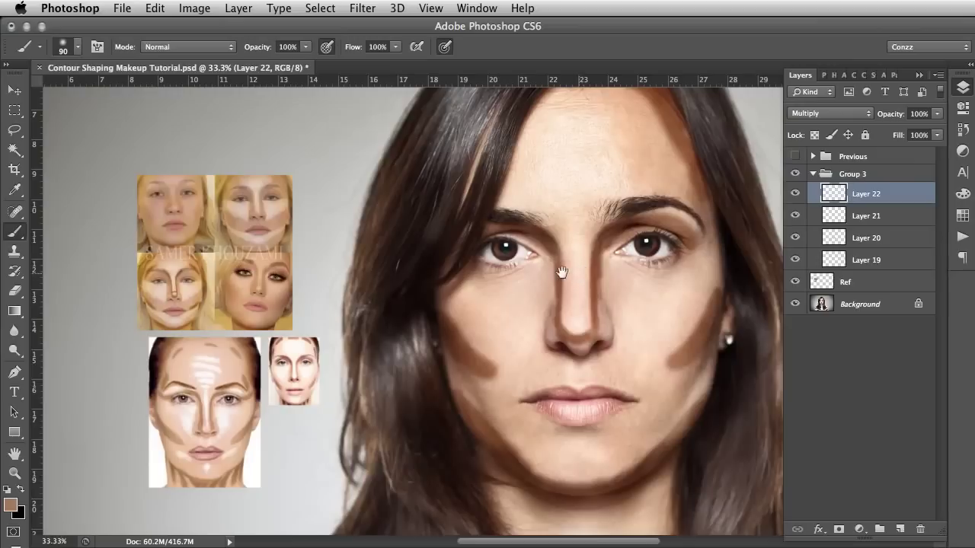
- Add a new layer above the forehead shading layer and set its blend mode to Soft Light
drag(562, 277, 480, 275)
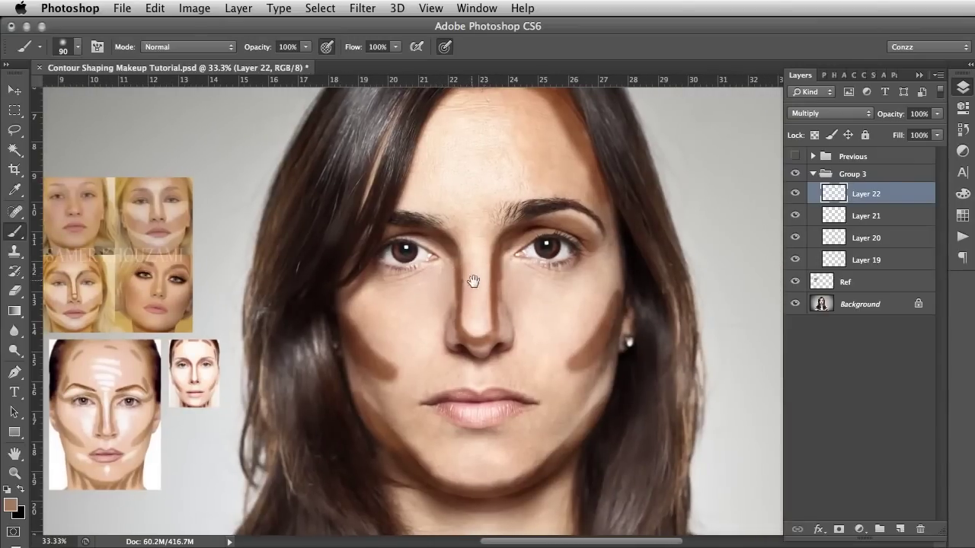
drag(552, 309, 548, 323)
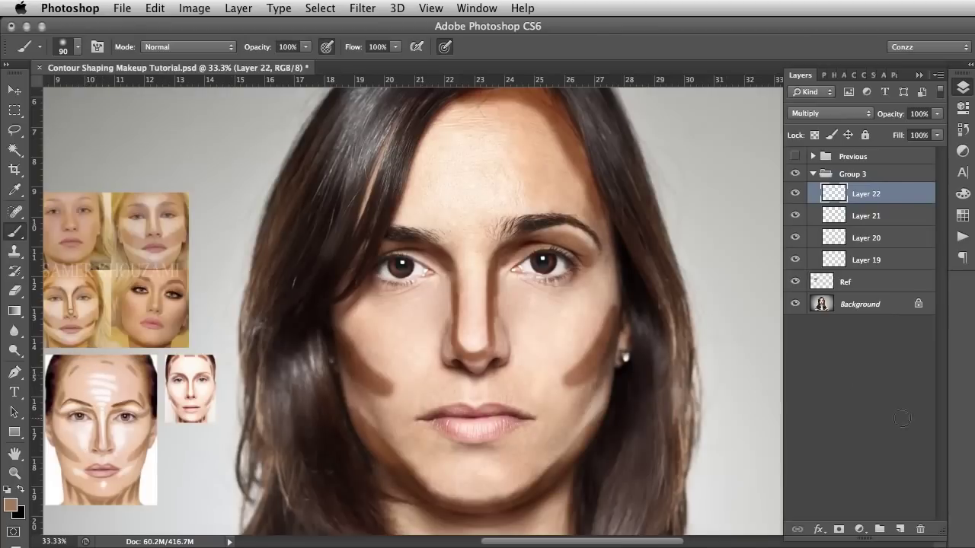
click(899, 528)
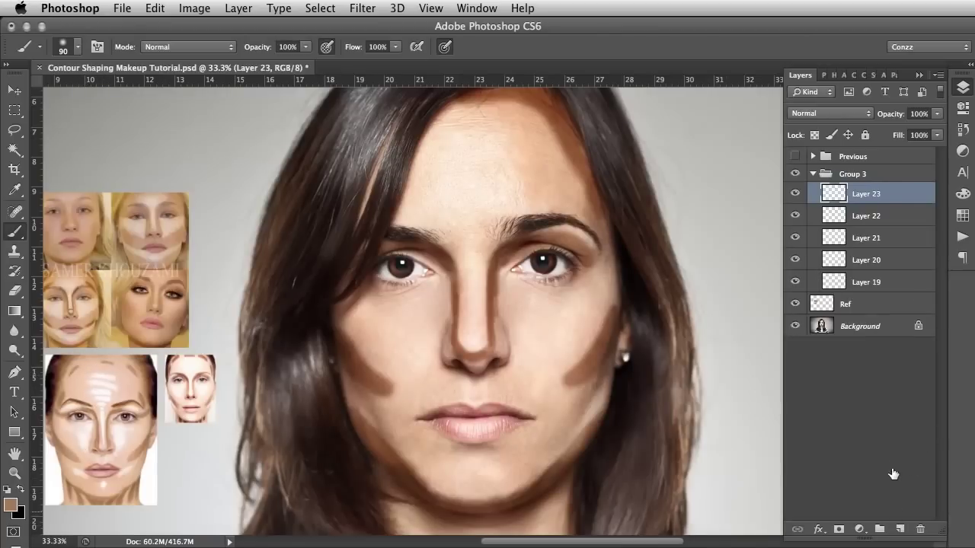
click(817, 114)
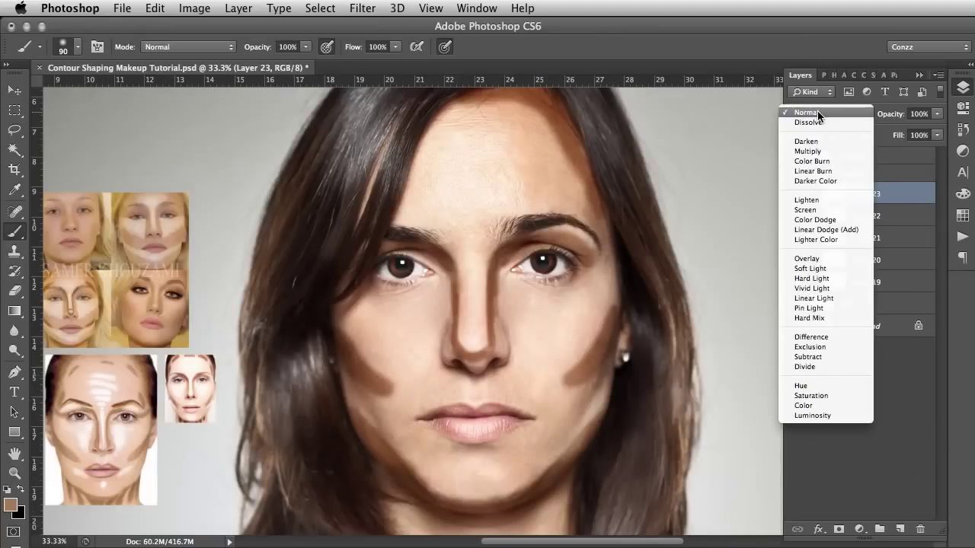
click(811, 268)
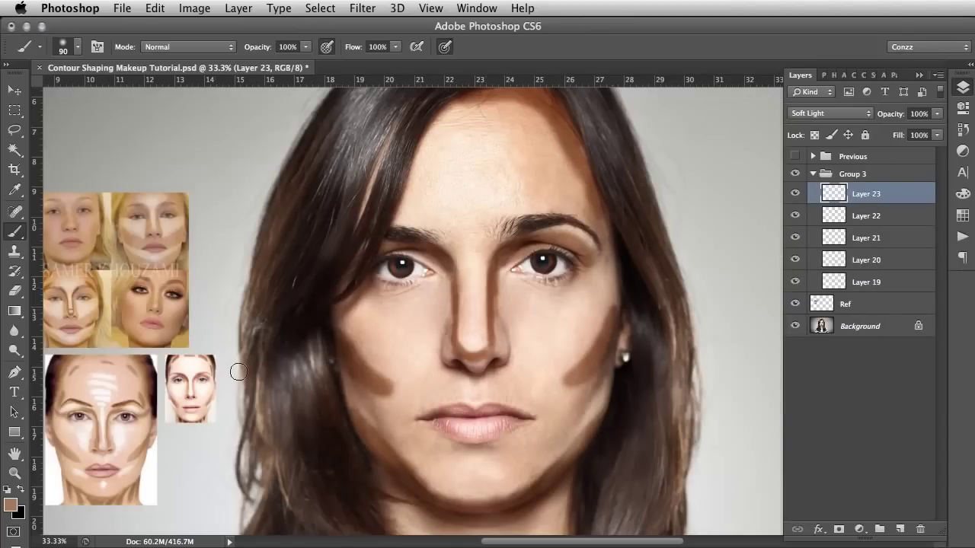
- Sample the white highlight colour from the large reference face and switch the new layer's blend mode to Normal
alt+click(120, 434)
drag(127, 434, 175, 424)
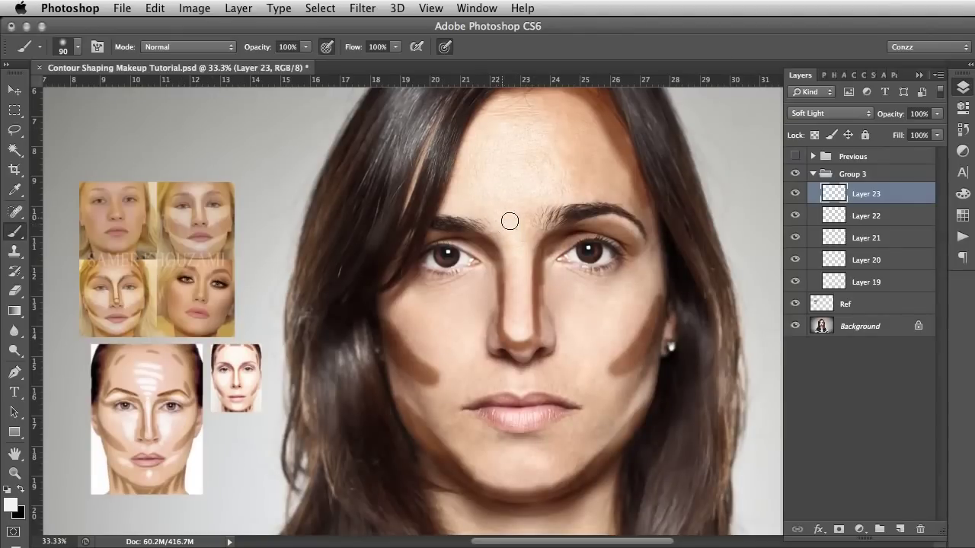
click(822, 115)
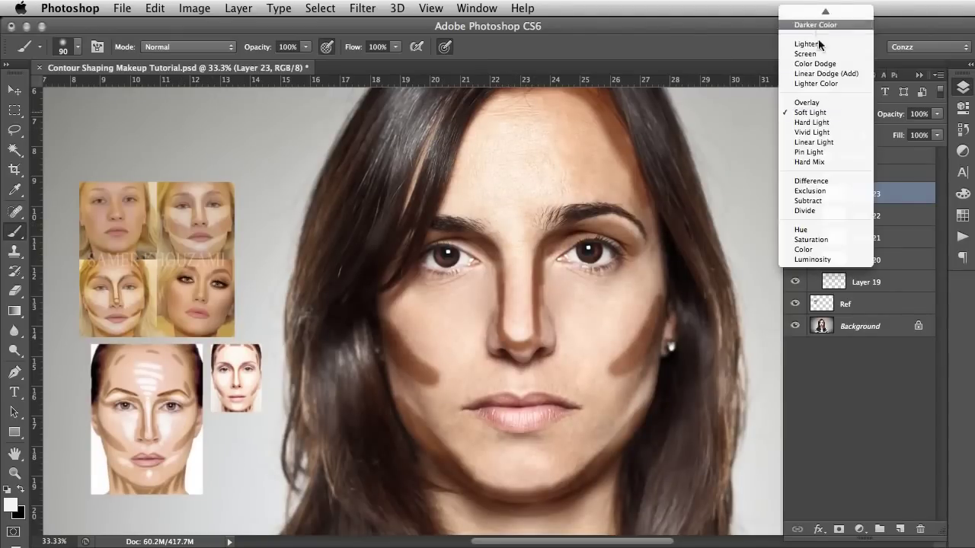
click(823, 12)
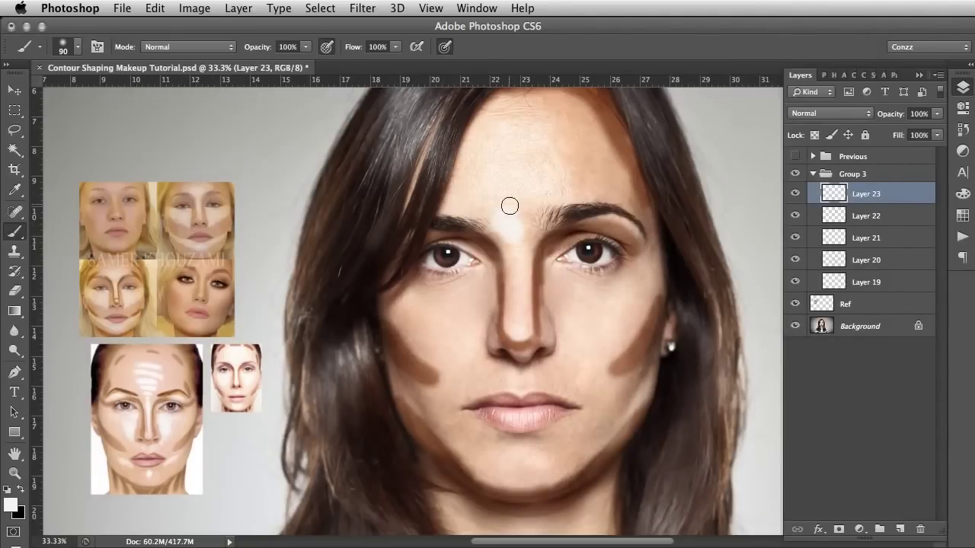
- Try painting a solid white highlight from between the eyebrows up across the forehead with the size 90 brush
mouse_move(495, 197)
mouse_down()
mouse_move(507, 226)
mouse_move(527, 214)
mouse_move(531, 197)
mouse_move(477, 198)
mouse_move(529, 181)
mouse_move(523, 172)
mouse_move(481, 179)
mouse_move(517, 171)
mouse_move(479, 166)
mouse_move(485, 153)
mouse_move(477, 154)
mouse_move(566, 179)
mouse_up()
mouse_move(481, 183)
mouse_down()
mouse_move(475, 201)
mouse_move(479, 186)
mouse_up()
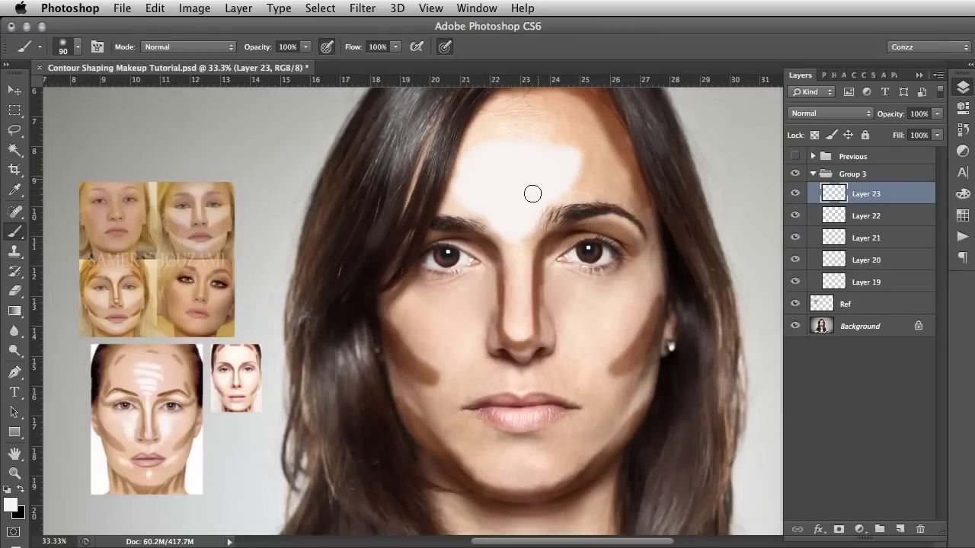
drag(574, 183, 585, 183)
- Replace the forehead highlight with a softer white one, using a much larger brush
drag(599, 351, 573, 497)
drag(601, 235, 573, 386)
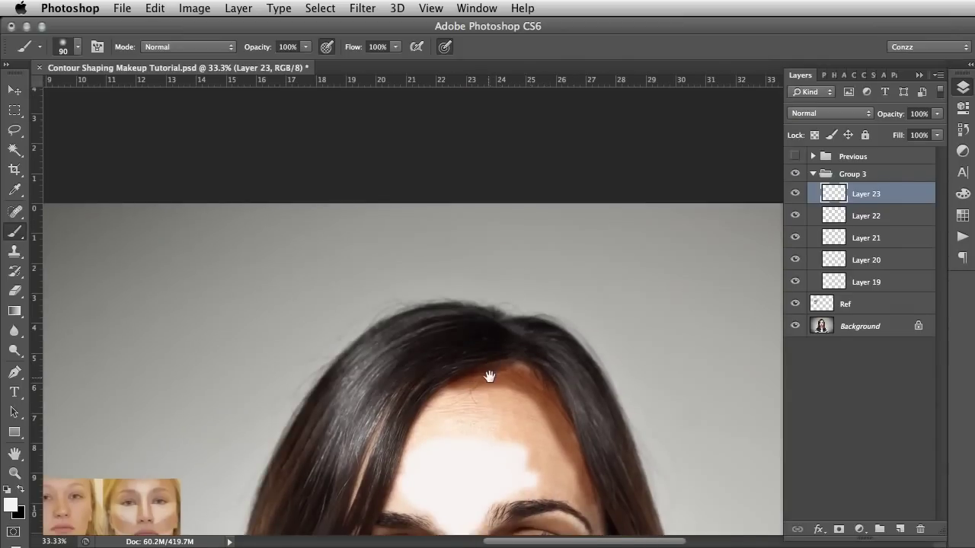
drag(485, 375, 565, 203)
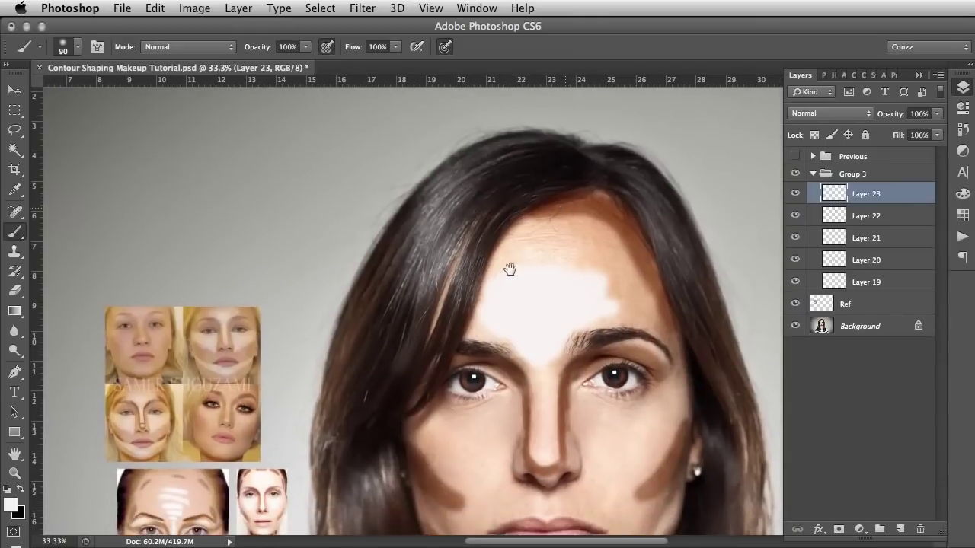
key(])
key(])
key(])
key(])
key(])
key(])
key(])
key(])
key(])
key(])
key(])
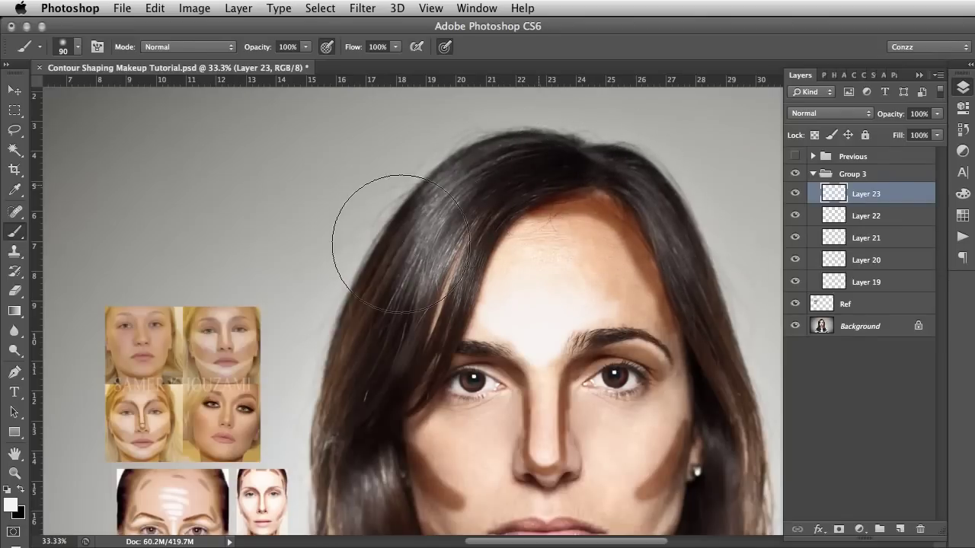
- Reduce the brush size to 90 and paint white highlights under the eyes and over both cheeks beside the nose
key(bracketleft)
key(bracketleft)
key(bracketleft)
key(bracketleft)
key(bracketleft)
key(bracketleft)
key(bracketleft)
key(bracketleft)
drag(497, 392, 492, 266)
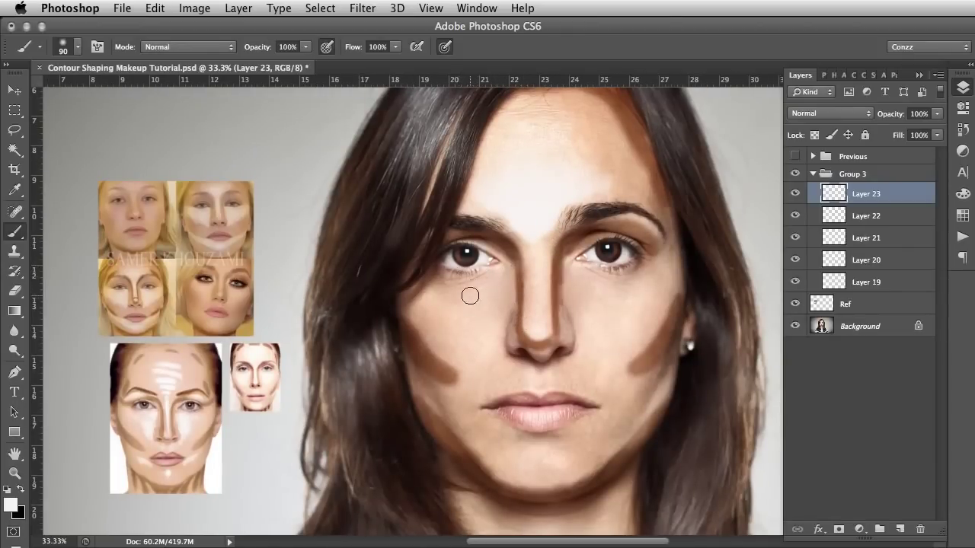
mouse_move(436, 296)
mouse_down()
mouse_move(492, 307)
mouse_move(486, 344)
mouse_move(482, 311)
mouse_move(490, 364)
mouse_move(453, 314)
mouse_move(463, 354)
mouse_move(451, 333)
mouse_move(483, 366)
mouse_move(457, 329)
mouse_move(478, 341)
mouse_up()
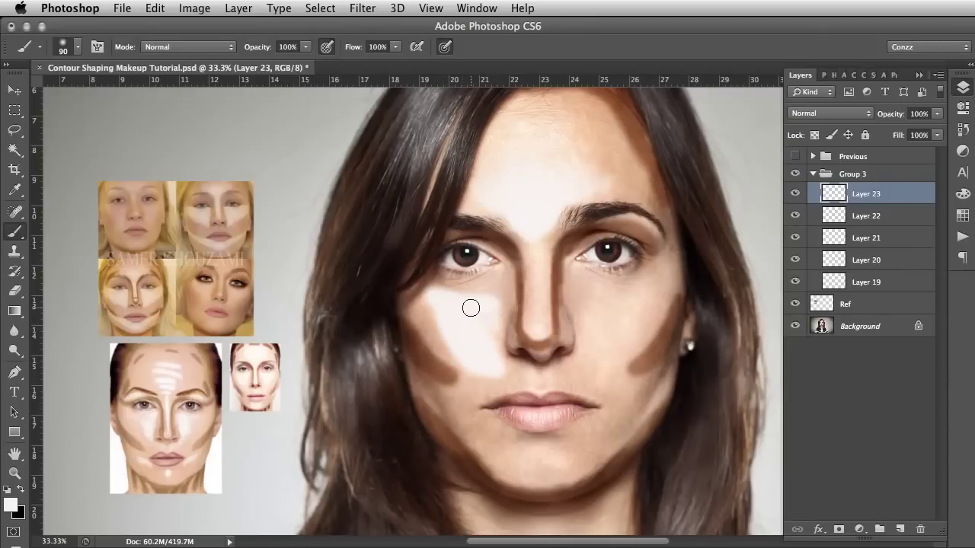
mouse_move(582, 300)
mouse_down()
mouse_move(624, 307)
mouse_move(601, 300)
mouse_move(652, 295)
mouse_move(585, 306)
mouse_move(592, 351)
mouse_move(593, 320)
mouse_move(583, 370)
mouse_move(610, 307)
mouse_move(600, 356)
mouse_move(641, 300)
mouse_up()
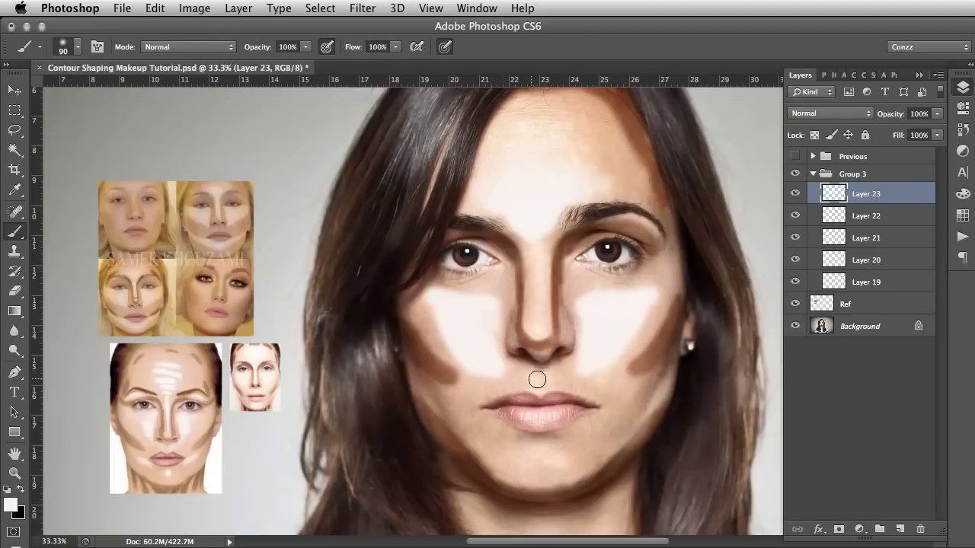
- Paint white highlights between the nose and upper lip, and in a curved band across the chin below the mouth
drag(538, 378, 541, 381)
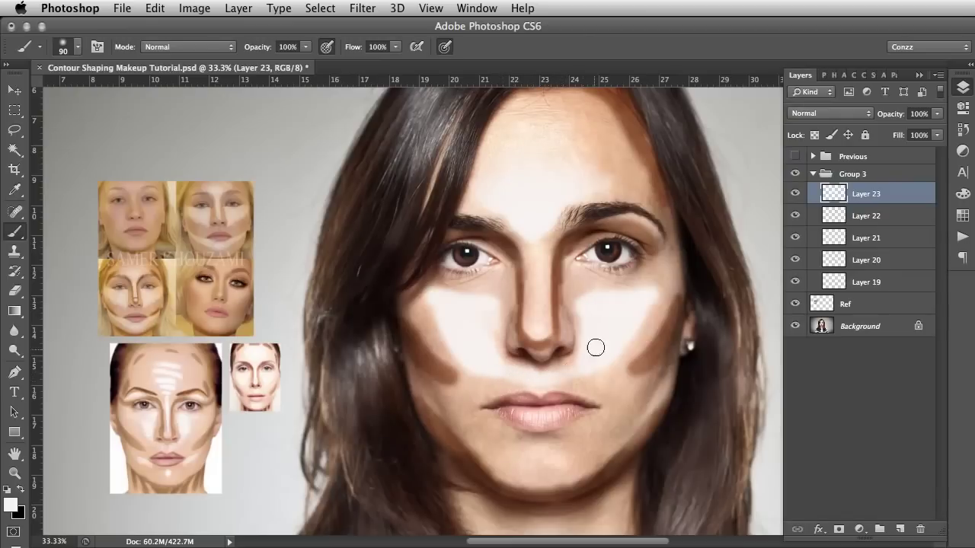
drag(585, 412, 582, 390)
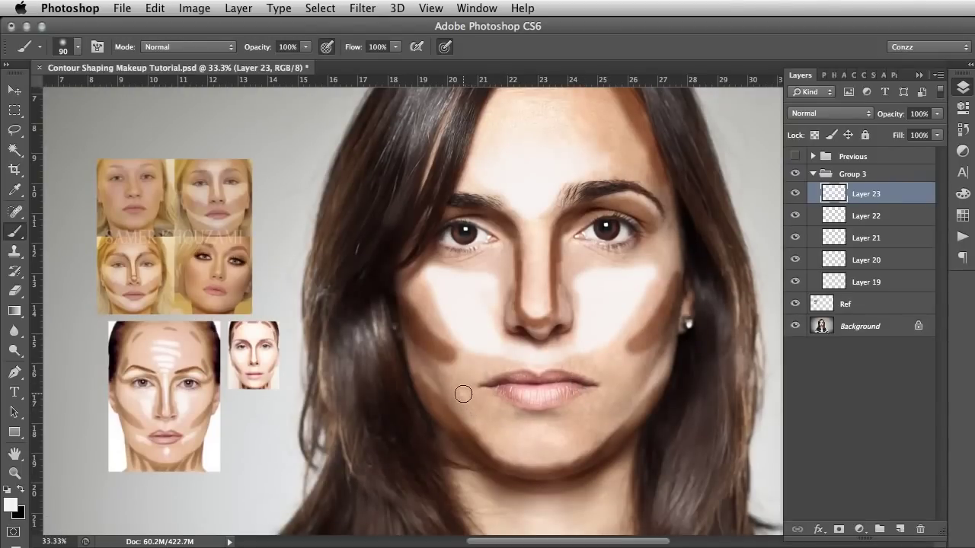
mouse_move(463, 393)
mouse_down()
mouse_move(489, 417)
mouse_move(475, 413)
mouse_move(520, 437)
mouse_move(558, 436)
mouse_move(604, 412)
mouse_move(583, 427)
mouse_move(608, 406)
mouse_up()
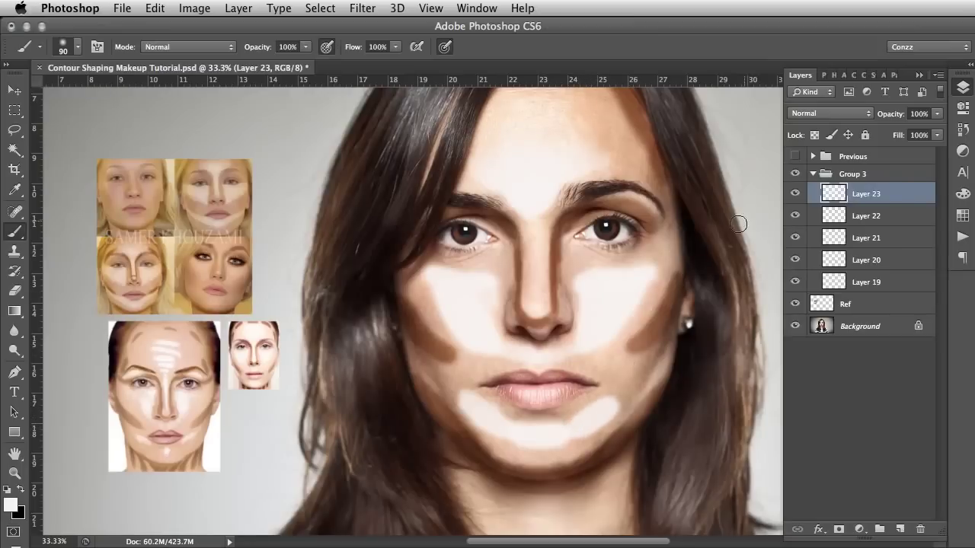
- Compare the portrait with and without the white highlights by hiding and reshowing Layer 23
drag(591, 342, 583, 359)
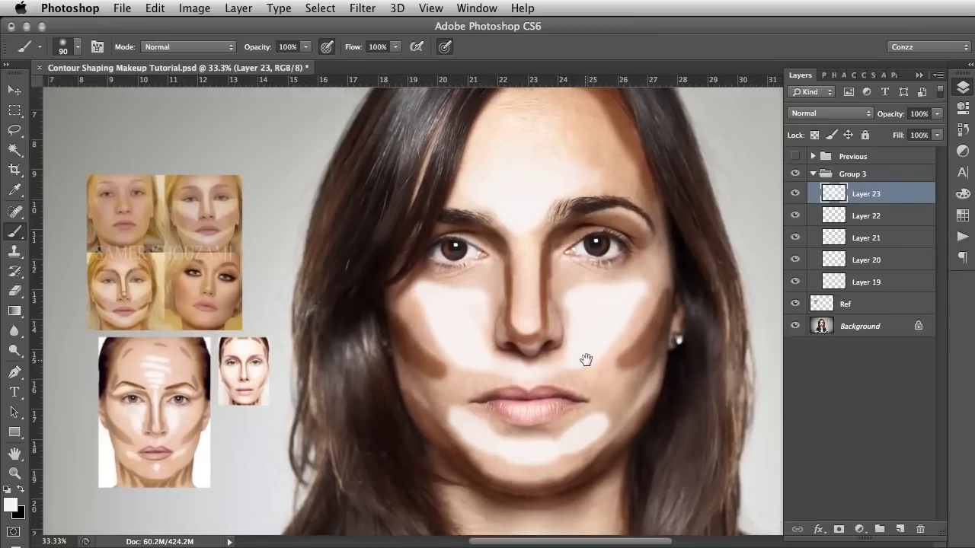
click(796, 196)
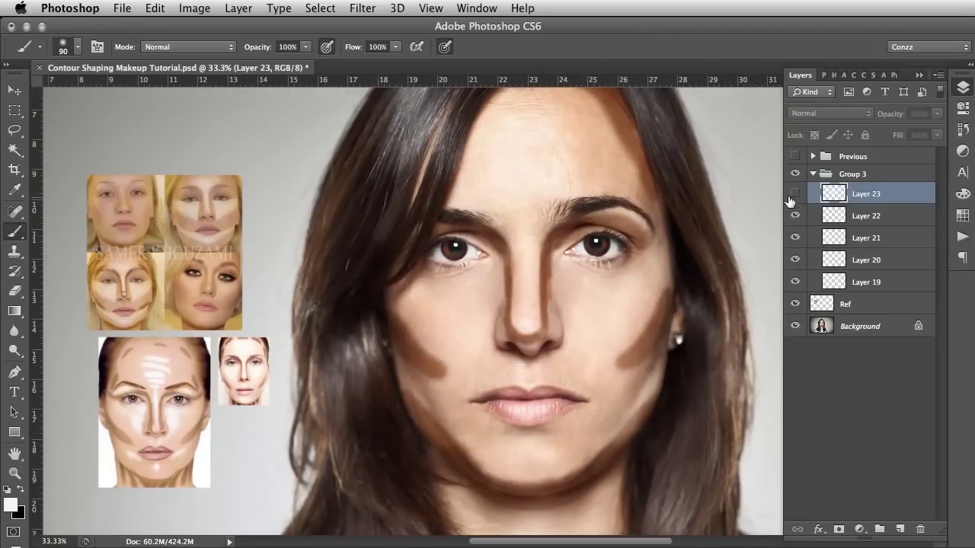
click(793, 196)
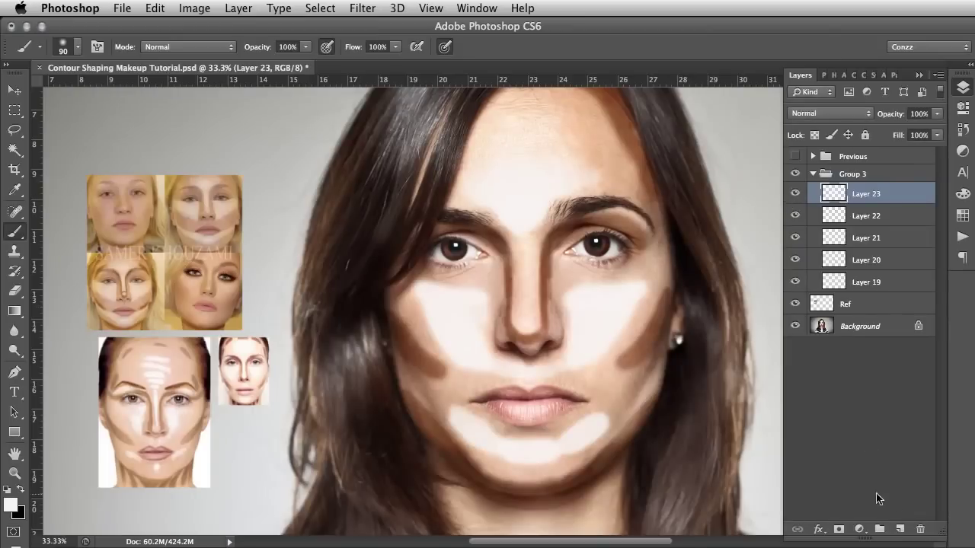
- Add a new layer in Normal mode and paint a white highlight down the nose bridge with a size 70 brush
click(899, 529)
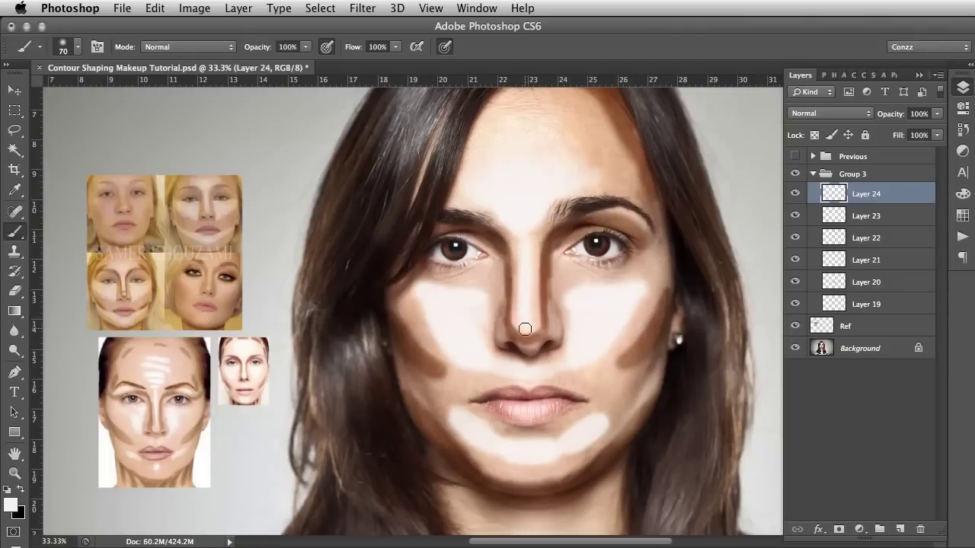
drag(525, 329, 528, 302)
drag(523, 239, 525, 242)
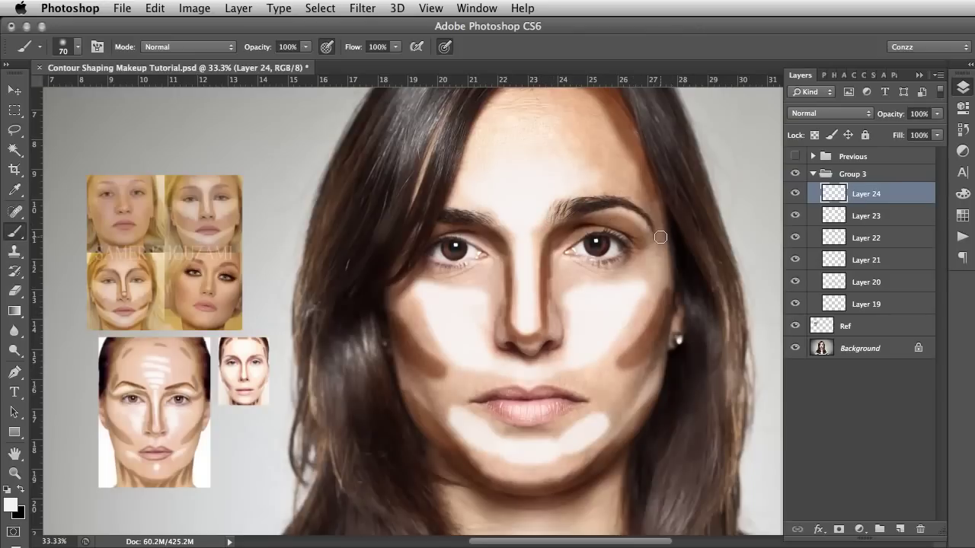
- Soften the cheek contour shading on Layer 19 with a Gaussian Blur of 53.1 pixels radius
click(884, 303)
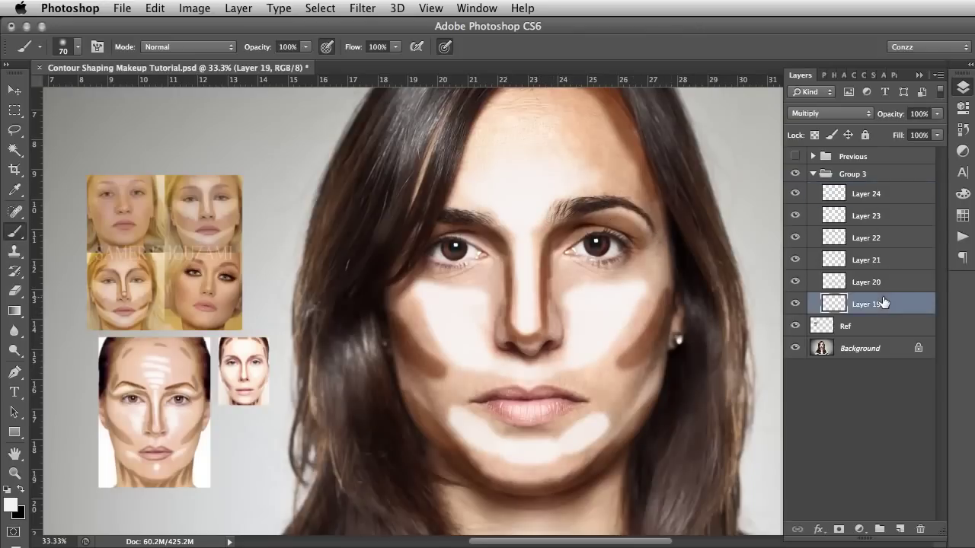
click(795, 304)
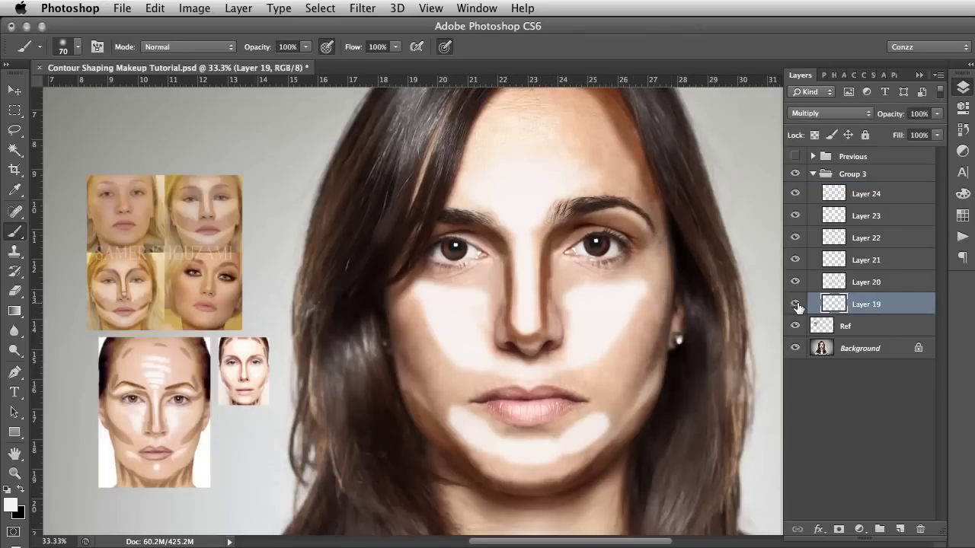
click(796, 304)
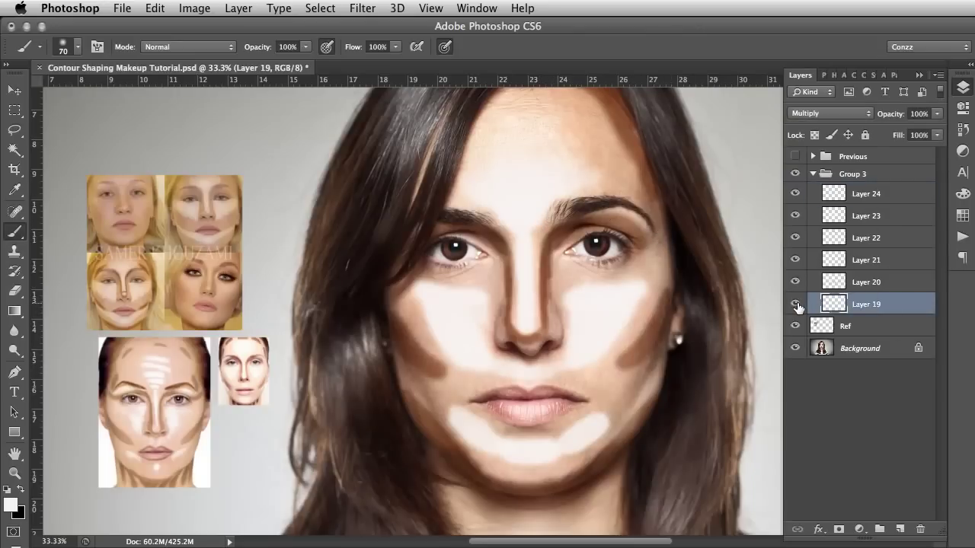
click(361, 9)
mouse_move(457, 187)
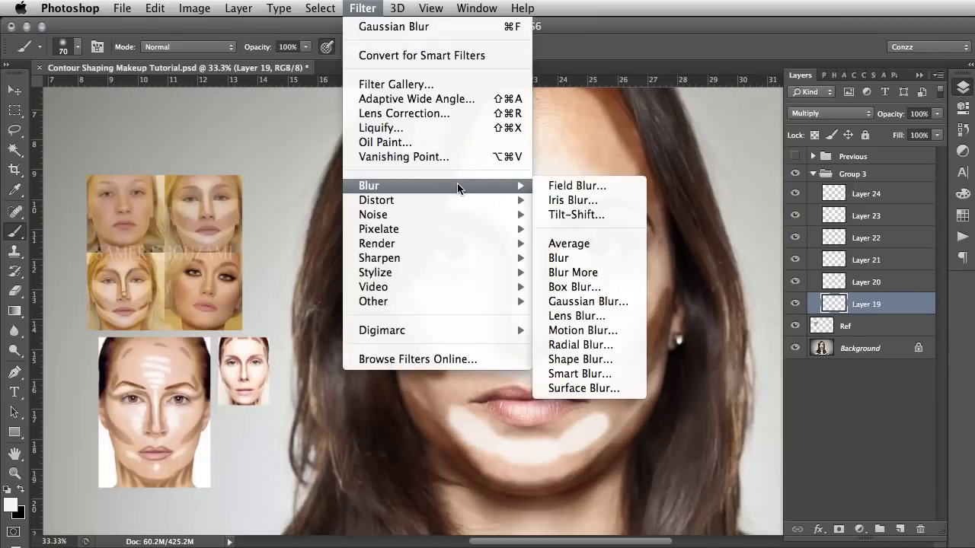
click(586, 301)
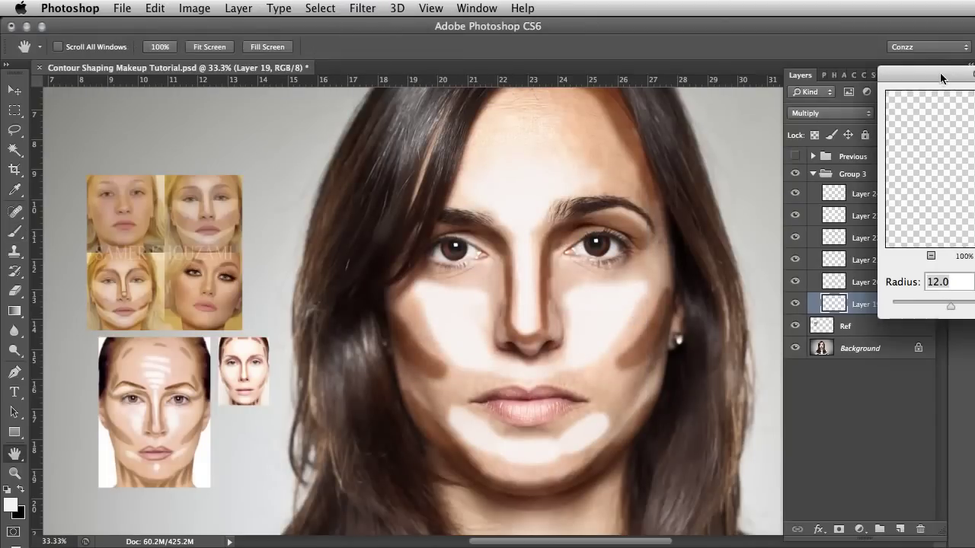
drag(942, 79, 777, 51)
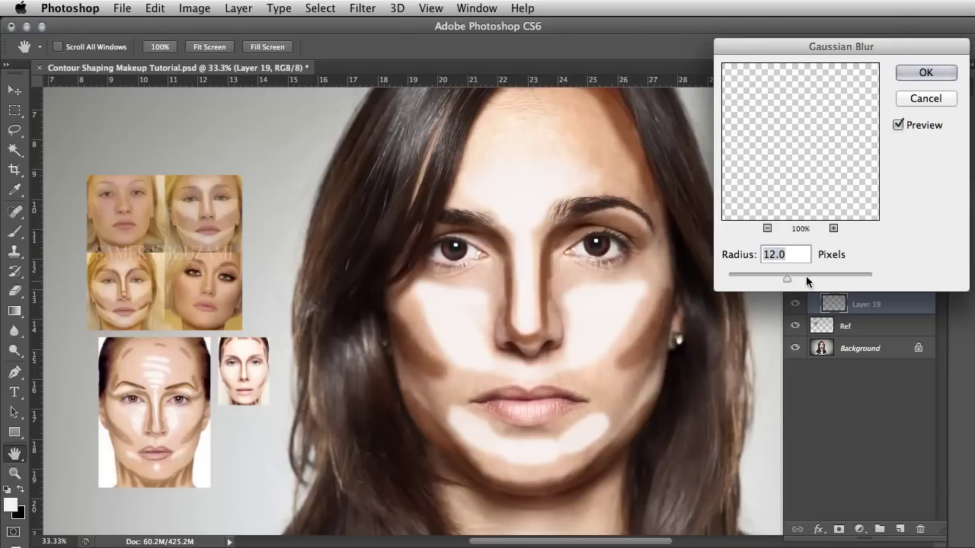
mouse_move(806, 277)
mouse_down()
mouse_move(817, 276)
mouse_move(802, 275)
mouse_up()
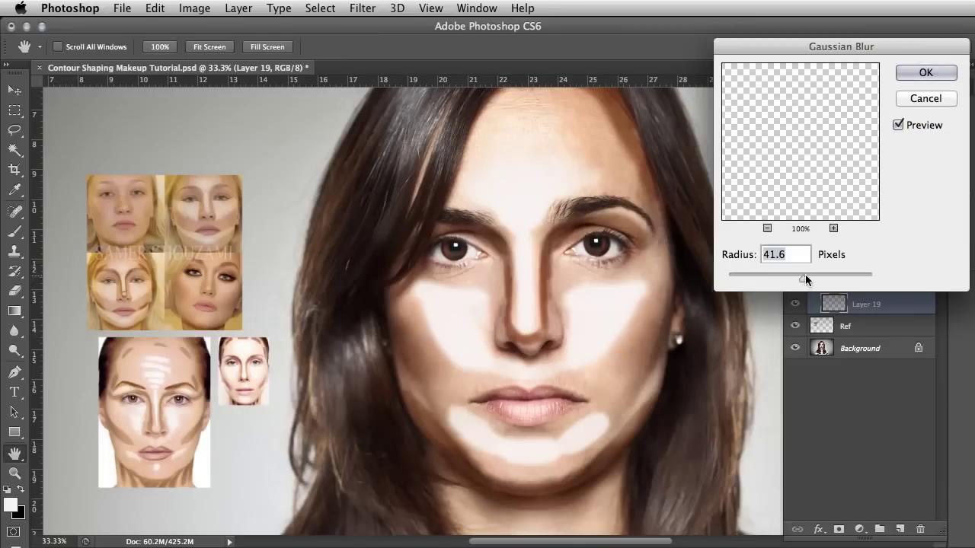
drag(806, 276, 808, 277)
drag(870, 44, 854, 44)
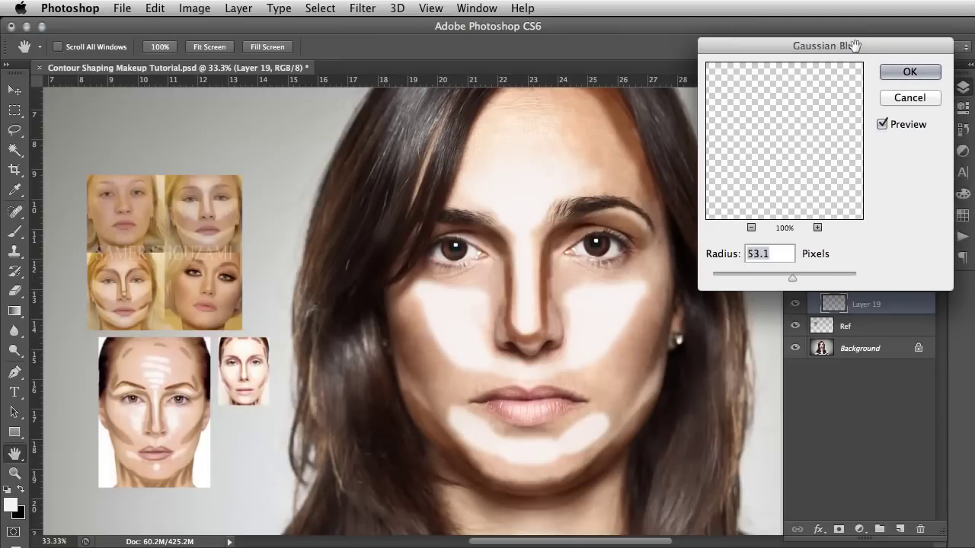
click(910, 72)
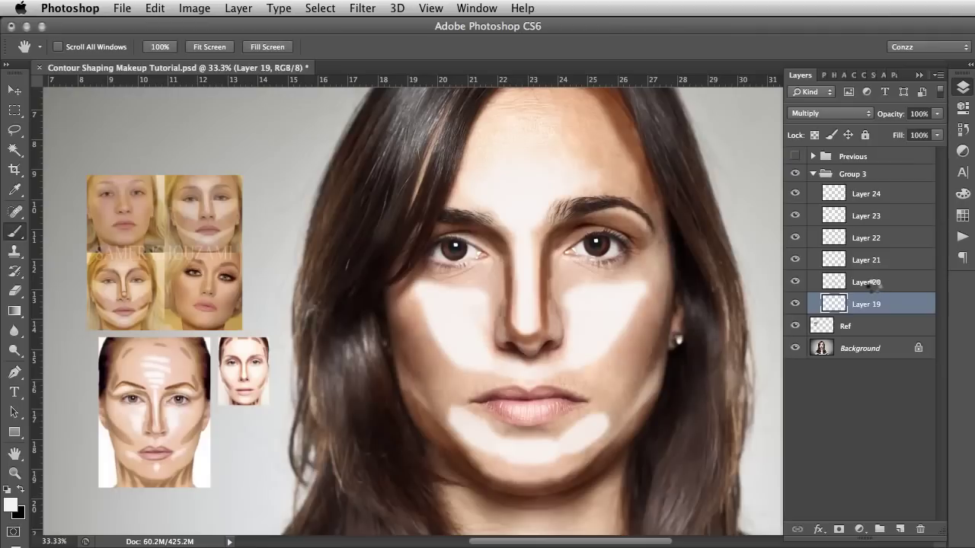
key(b)
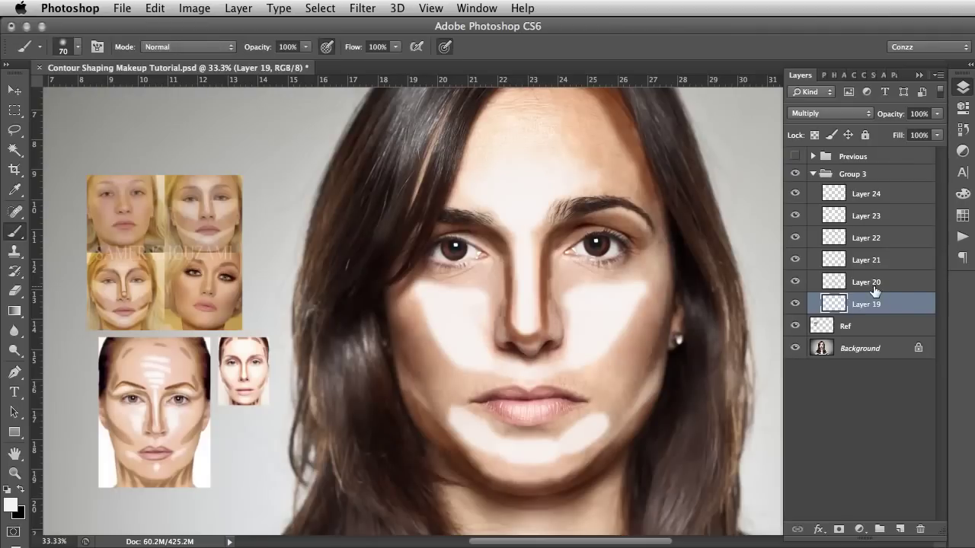
- Soften the brown shading on Layer 20 with a Gaussian Blur of 31.7 pixels radius
click(873, 288)
click(796, 282)
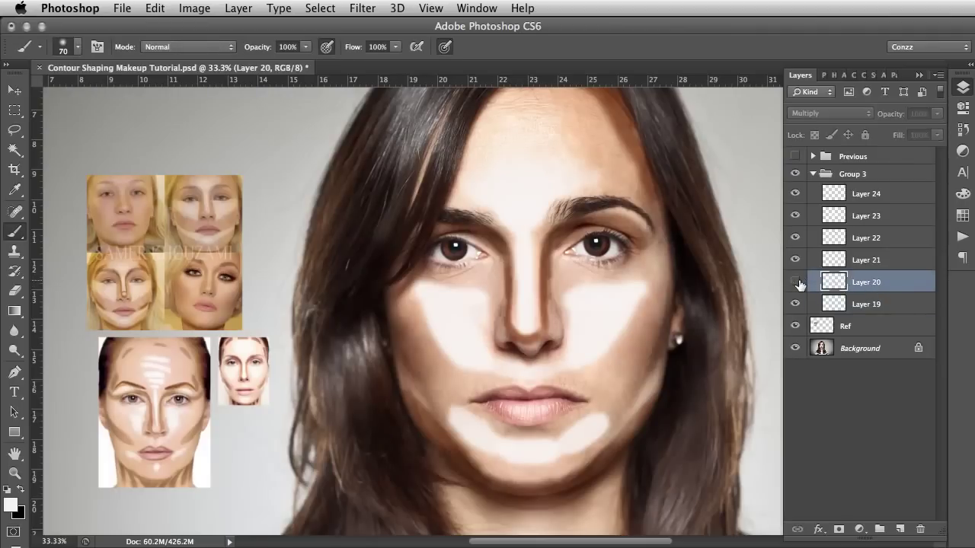
click(797, 283)
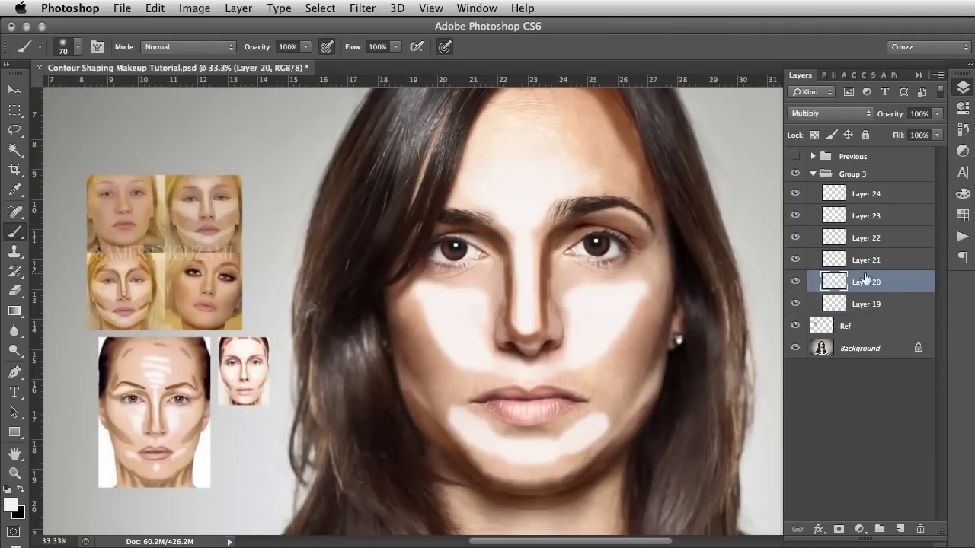
click(380, 8)
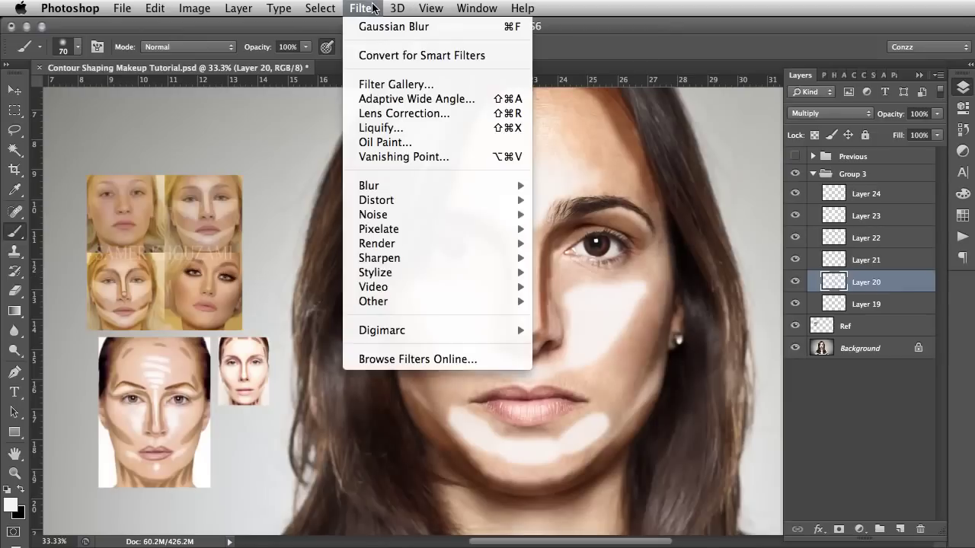
mouse_move(452, 188)
click(623, 301)
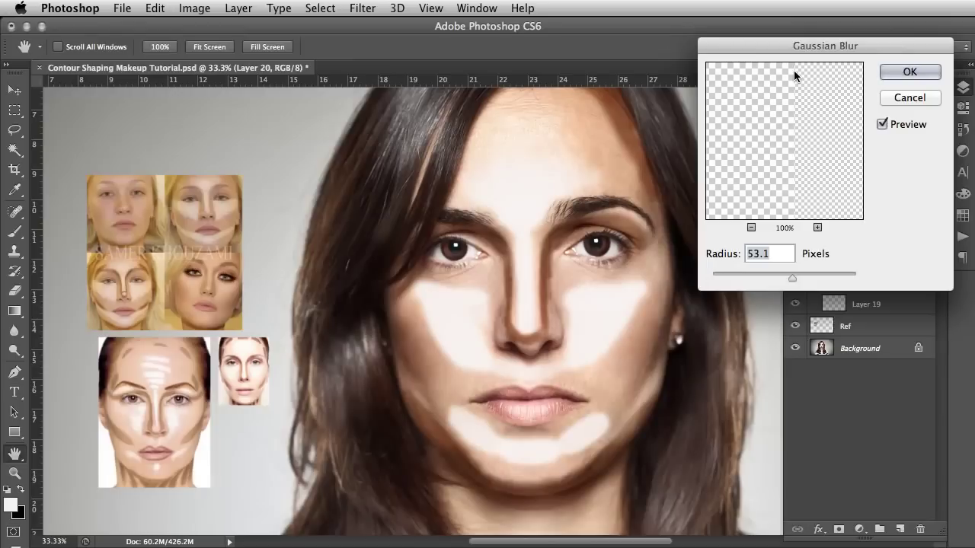
drag(790, 48, 786, 85)
click(760, 313)
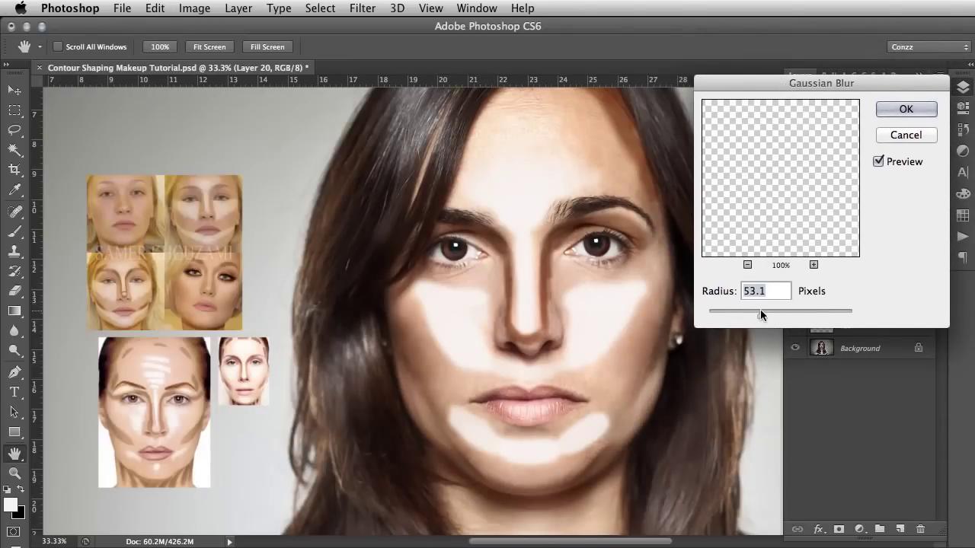
drag(760, 312, 777, 311)
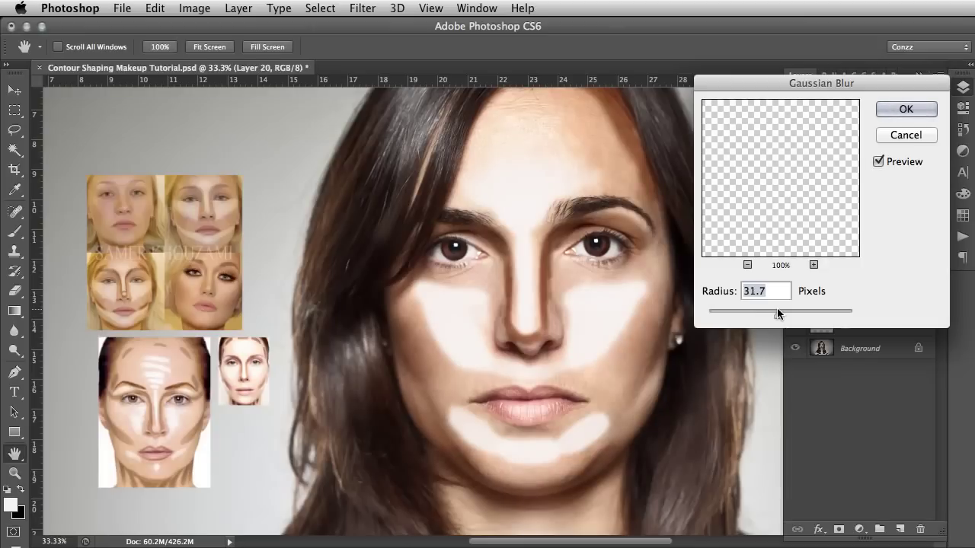
click(898, 111)
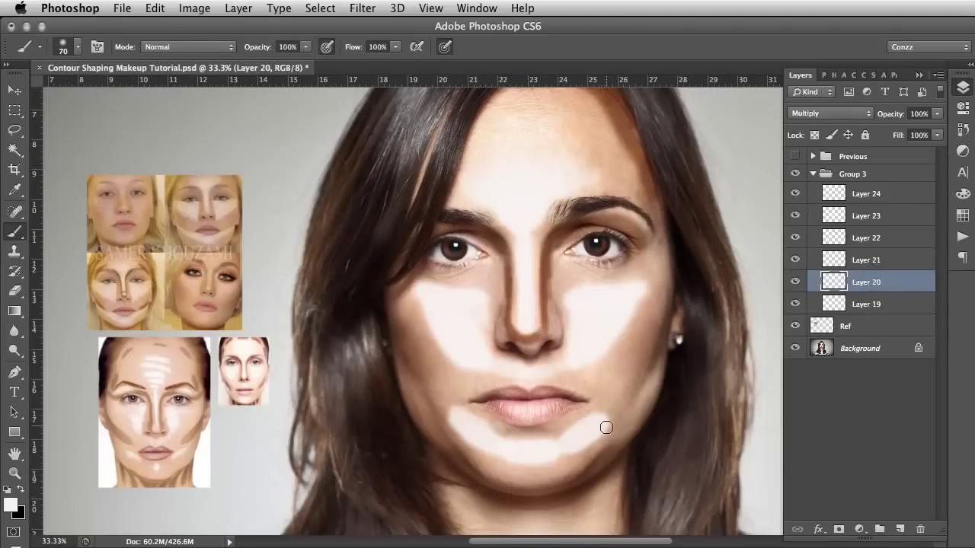
scroll(606, 427, down, 2)
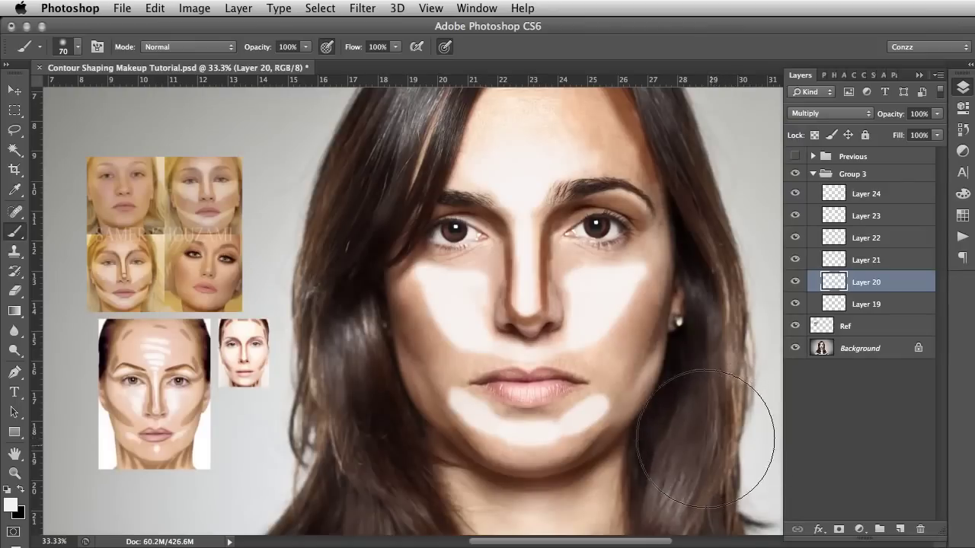
key(bracketleft)
key(bracketleft)
key(bracketleft)
key(bracketleft)
key(bracketleft)
key(bracketleft)
key(bracketleft)
key(bracketleft)
key(bracketleft)
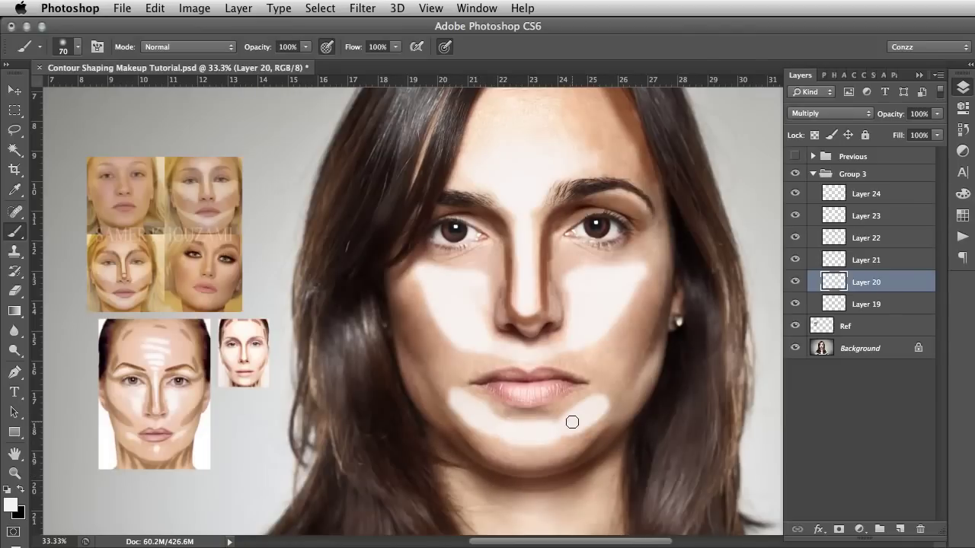
- Check the nose shading by toggling Layer 21, and soften it with a Gaussian Blur of 12.0 pixels radius
click(866, 267)
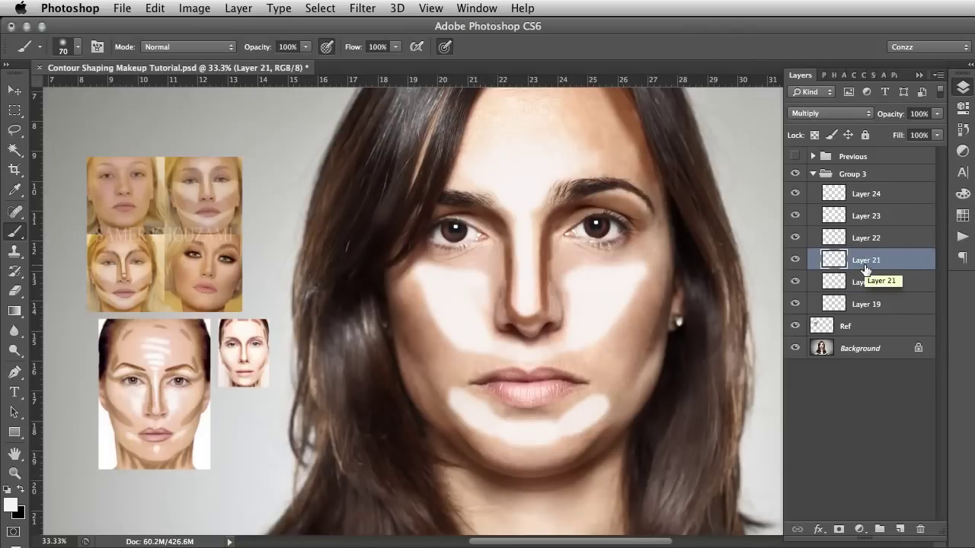
click(794, 260)
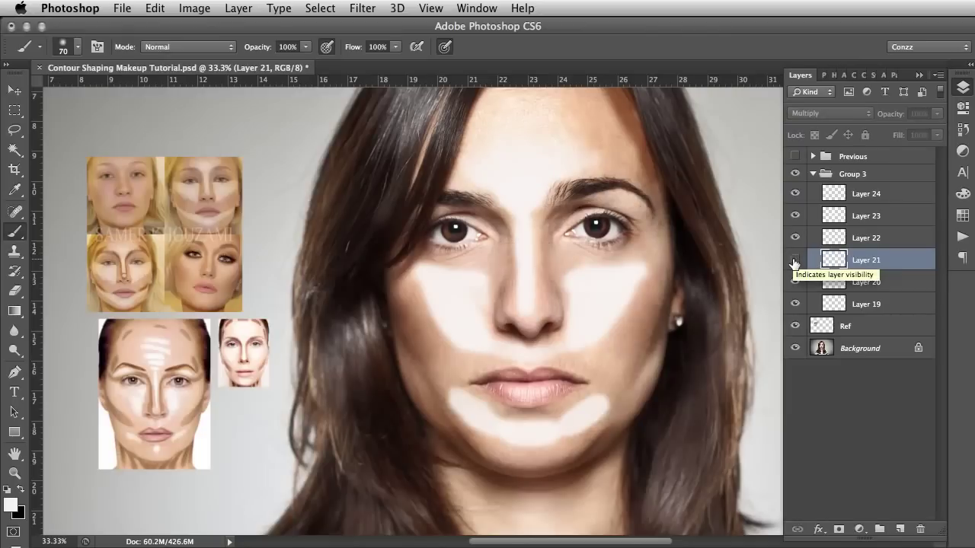
click(795, 260)
click(794, 260)
click(795, 259)
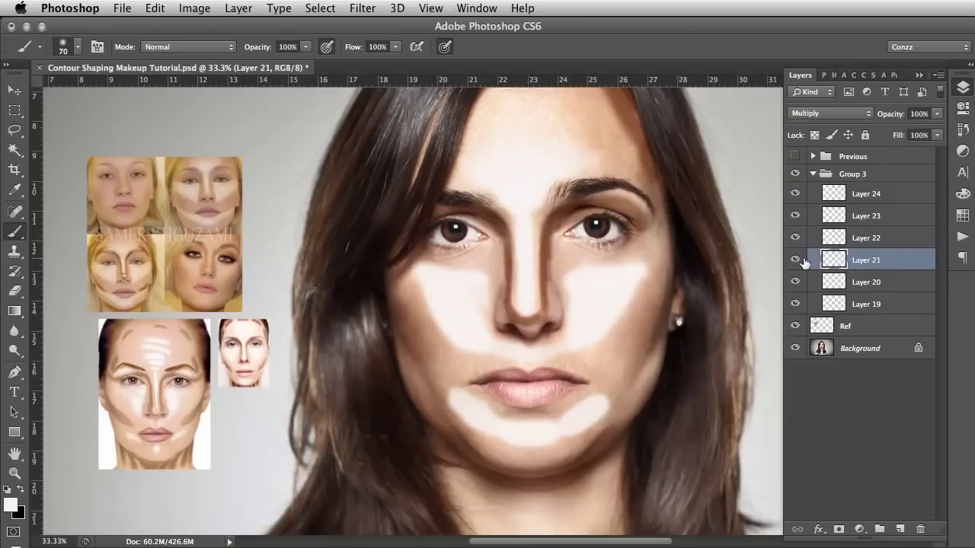
click(362, 9)
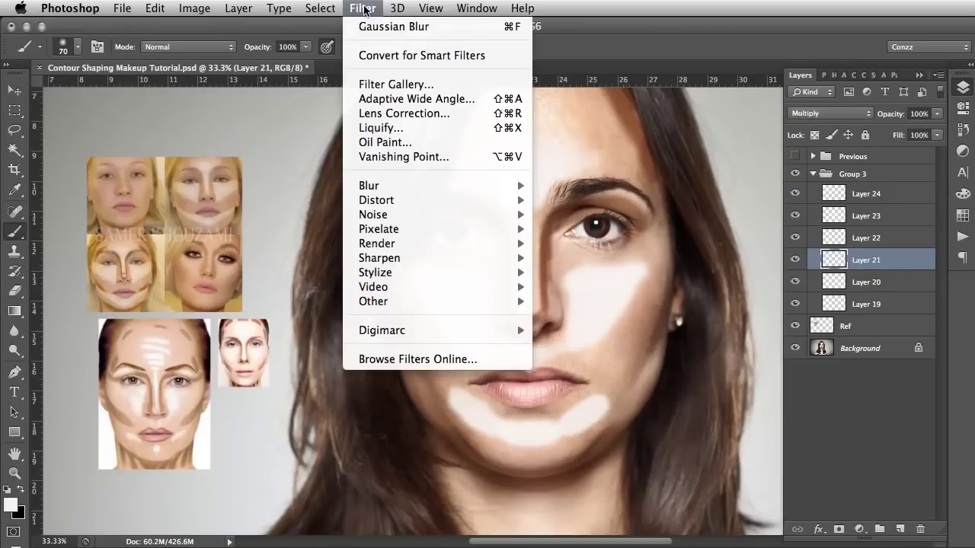
mouse_move(463, 188)
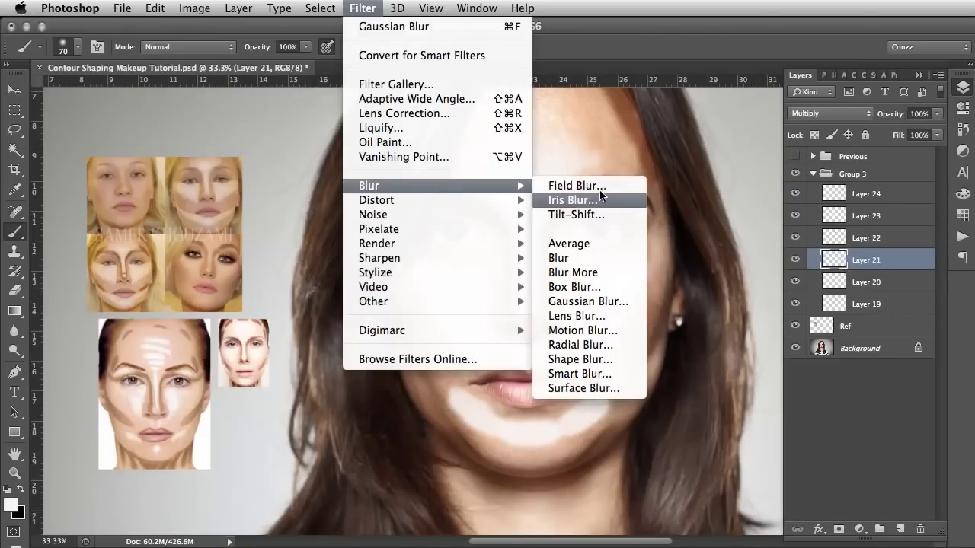
click(609, 299)
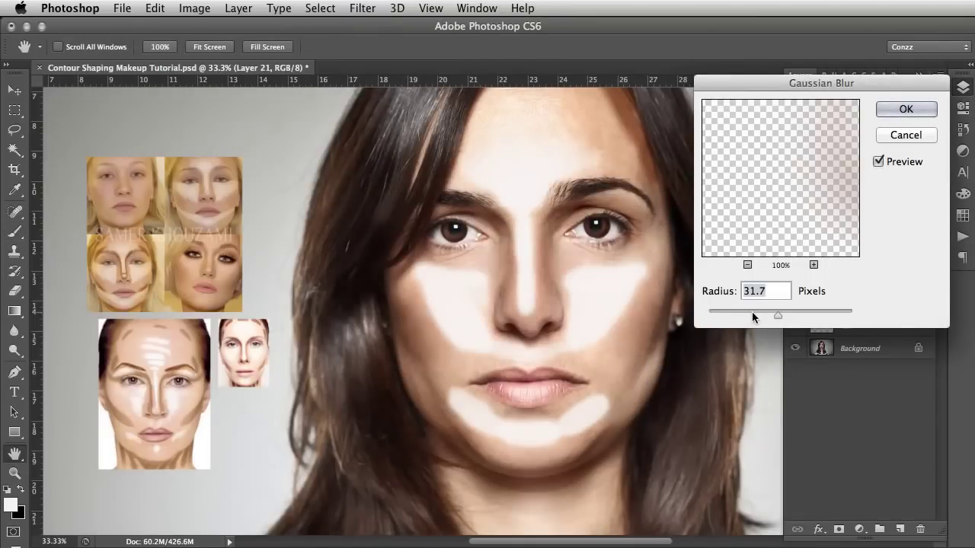
click(750, 312)
drag(750, 311, 767, 311)
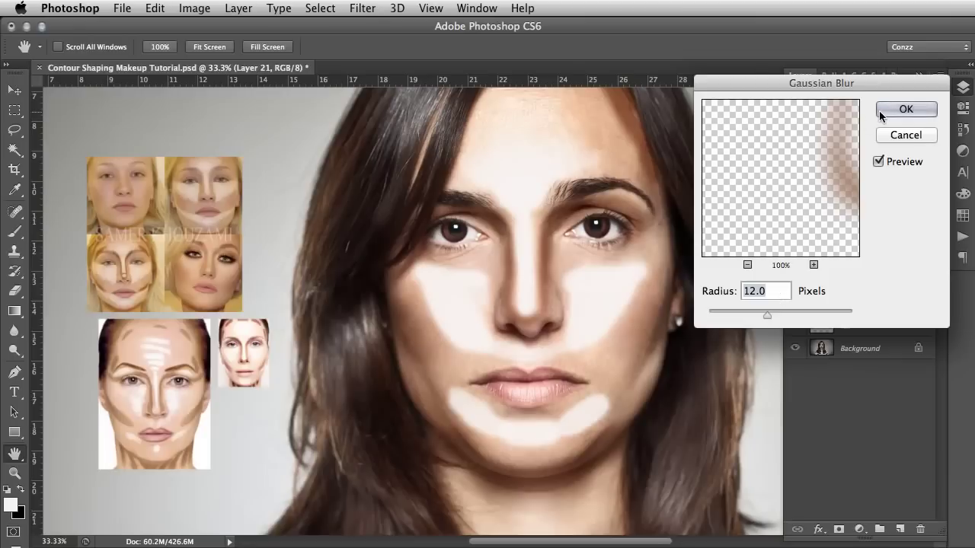
click(905, 114)
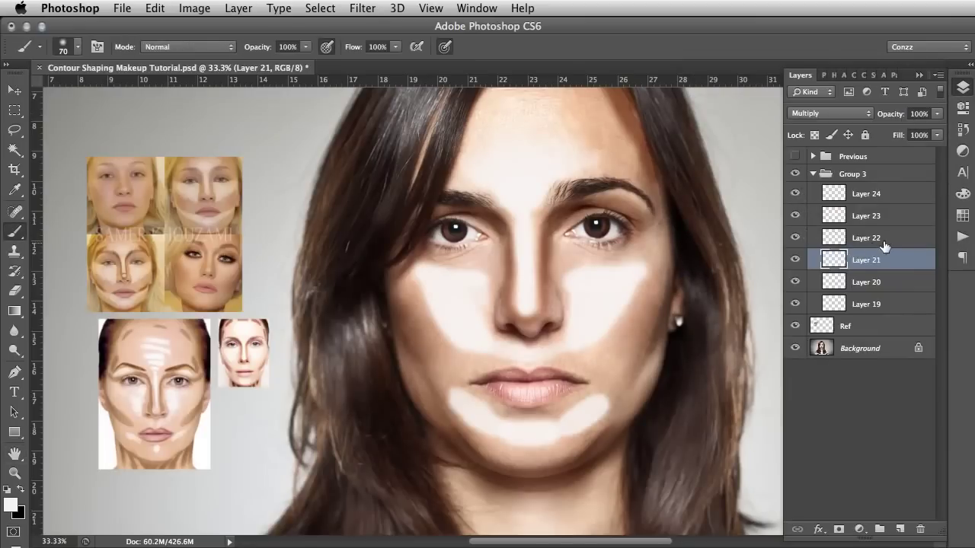
- Toggle Layer 22 to check its contour shading, and soften that layer with a Gaussian Blur
drag(881, 242, 876, 241)
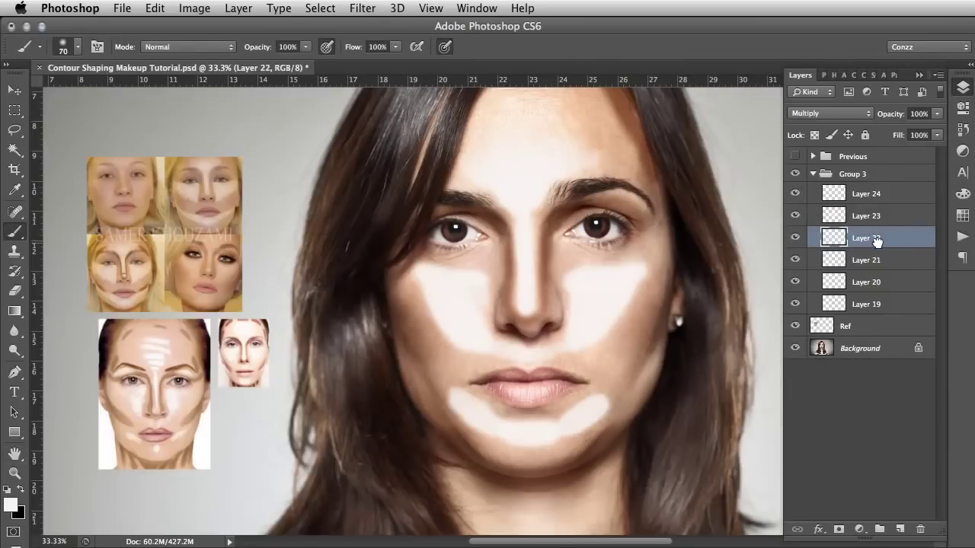
click(797, 238)
click(797, 238)
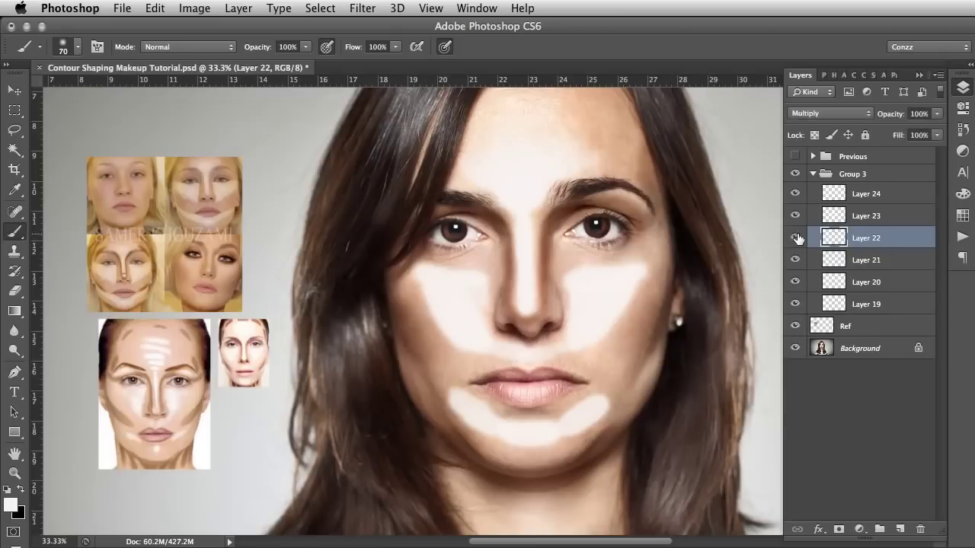
scroll(695, 269, up, 3)
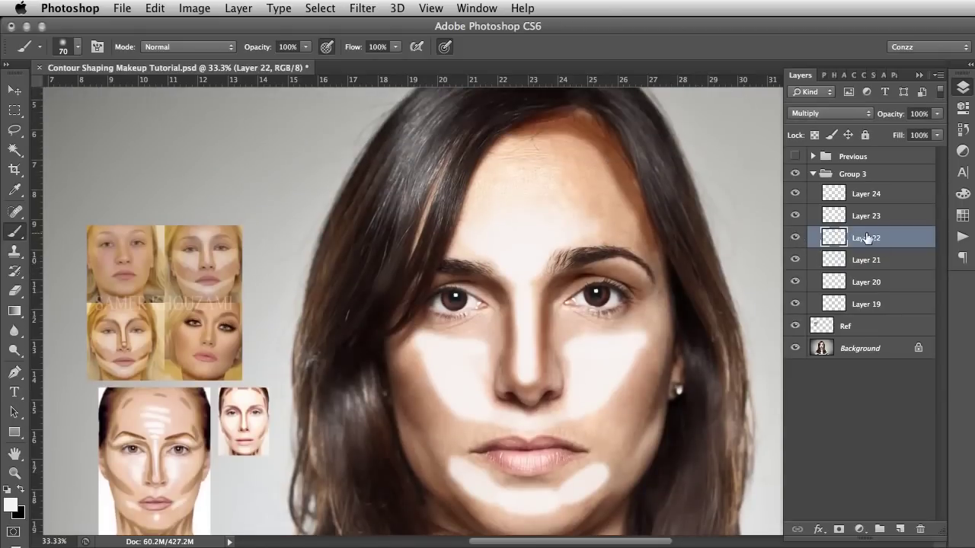
click(357, 8)
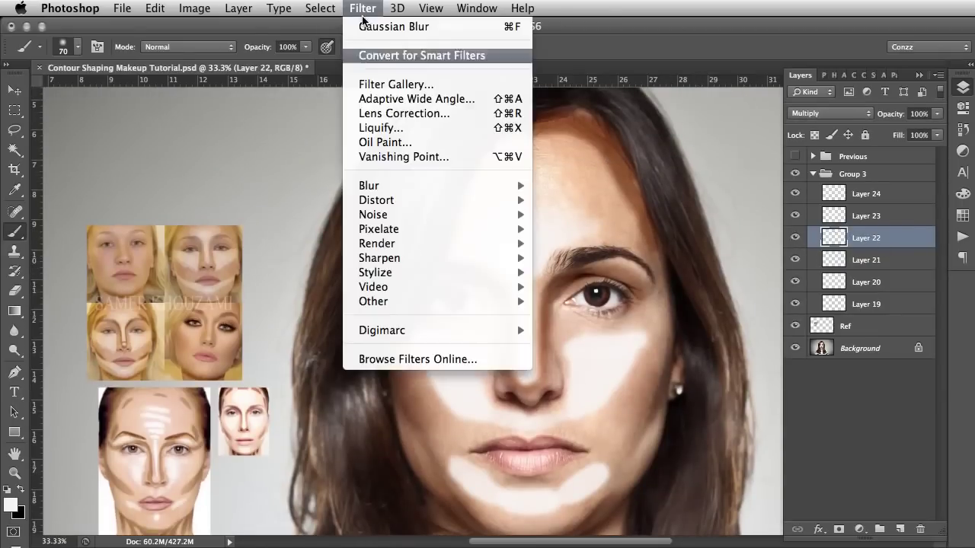
mouse_move(476, 191)
click(594, 300)
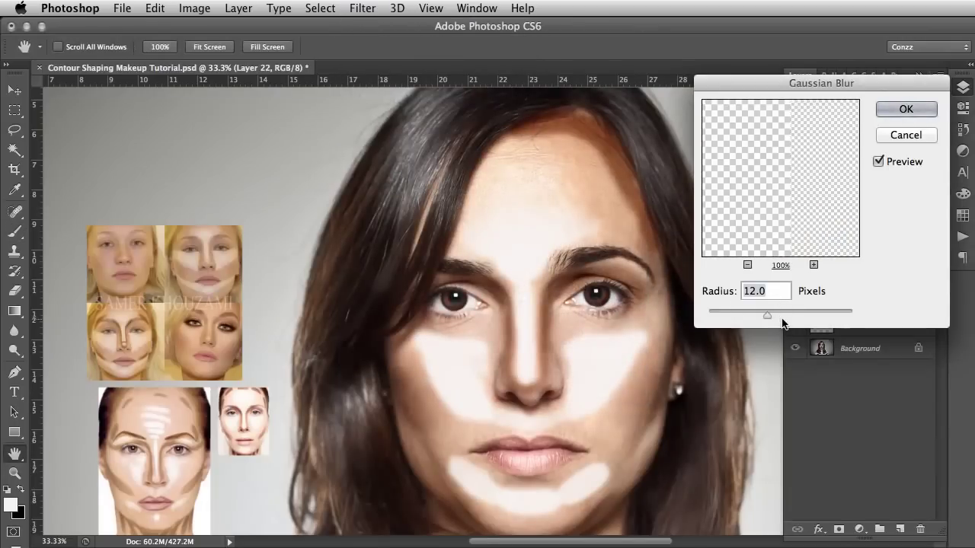
drag(785, 313, 787, 312)
click(906, 109)
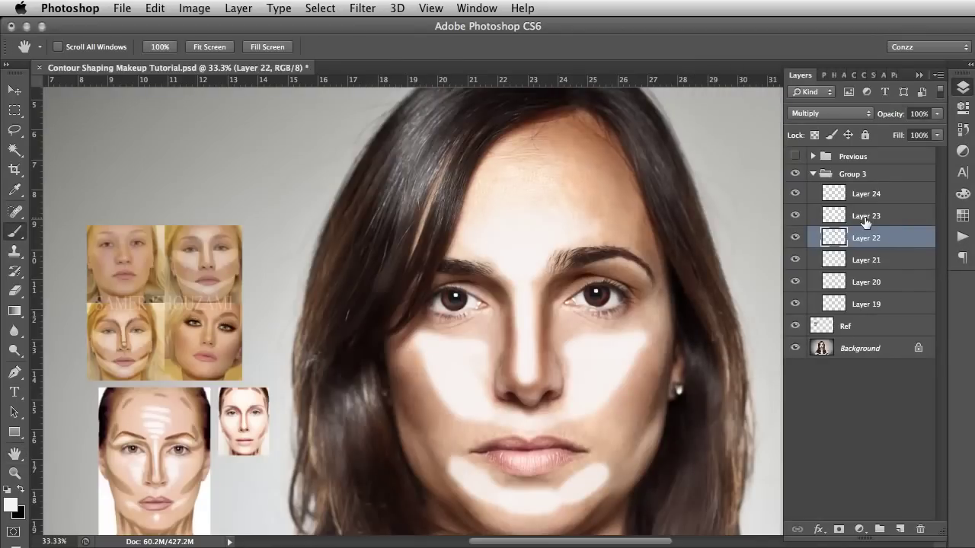
- Check the white face highlights on Layer 23 by hiding and reshowing them, and set the layer's blend mode to Soft Light
click(863, 218)
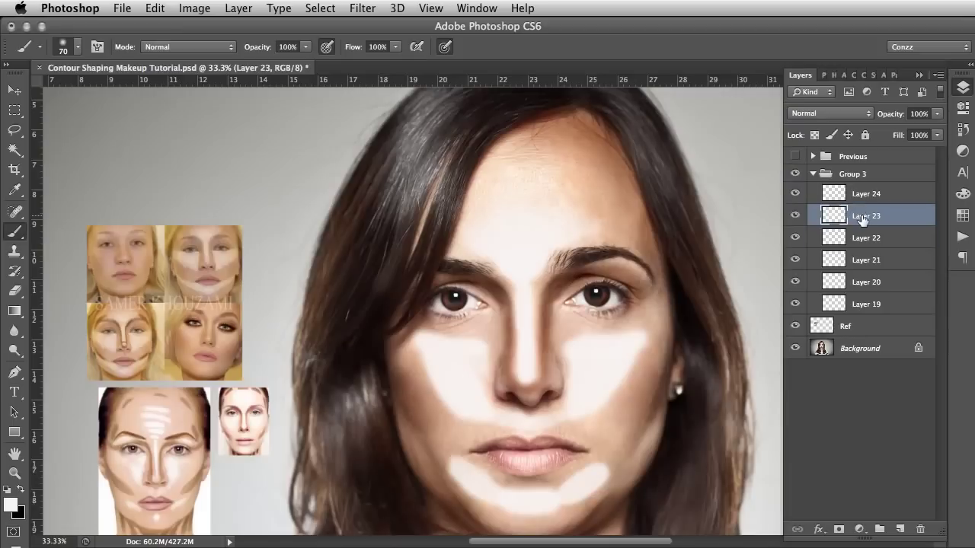
click(795, 216)
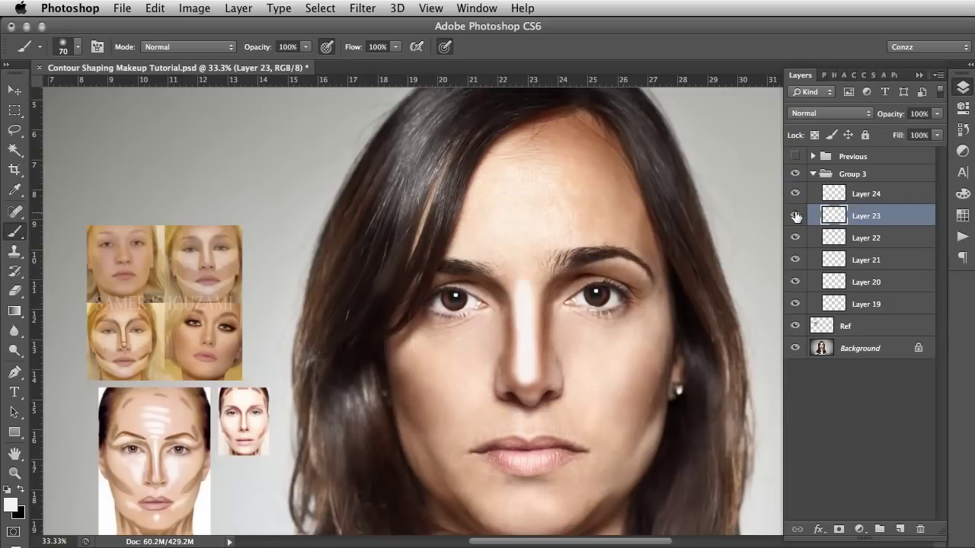
click(795, 217)
click(844, 114)
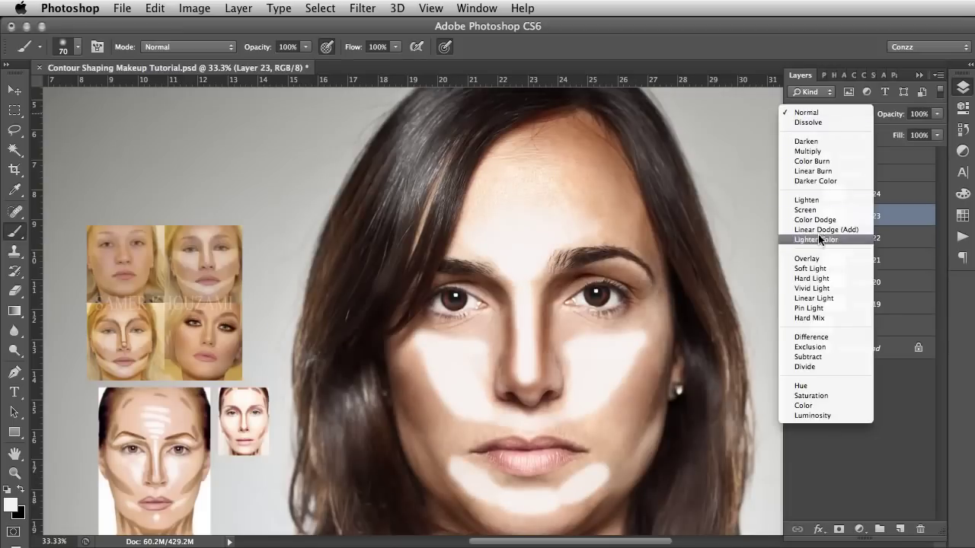
click(818, 268)
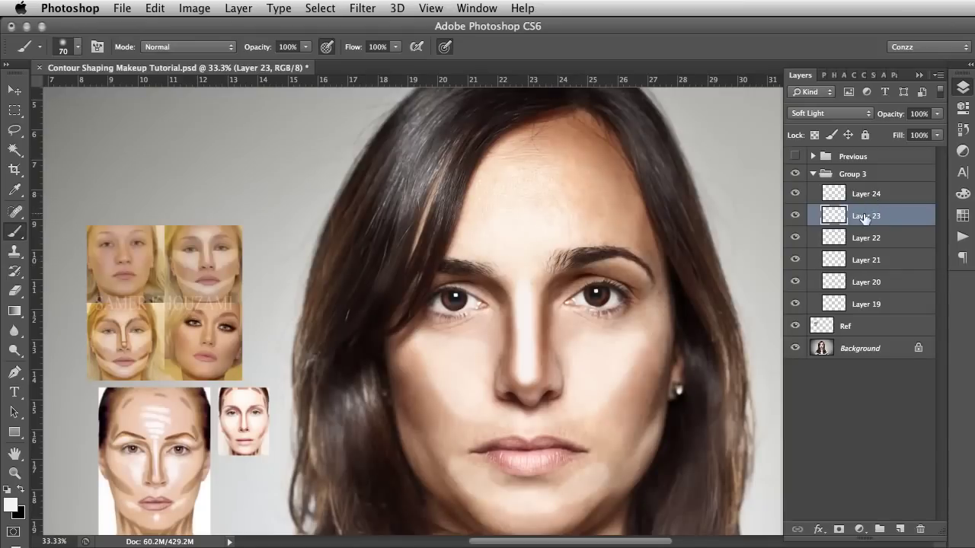
- Blend the white face highlights on Layer 23 with a Gaussian Blur of 36.0 pixels radius
scroll(588, 306, down, 2)
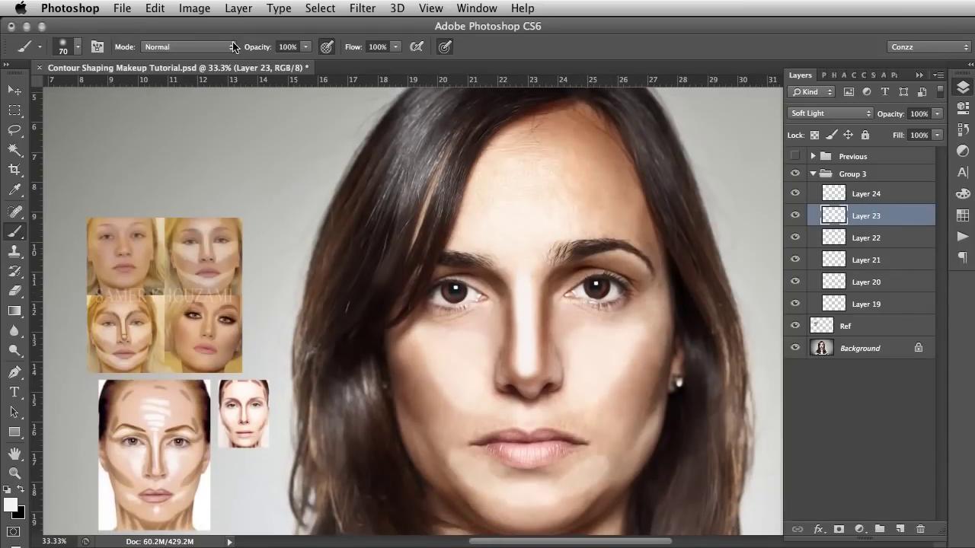
click(355, 9)
mouse_move(473, 186)
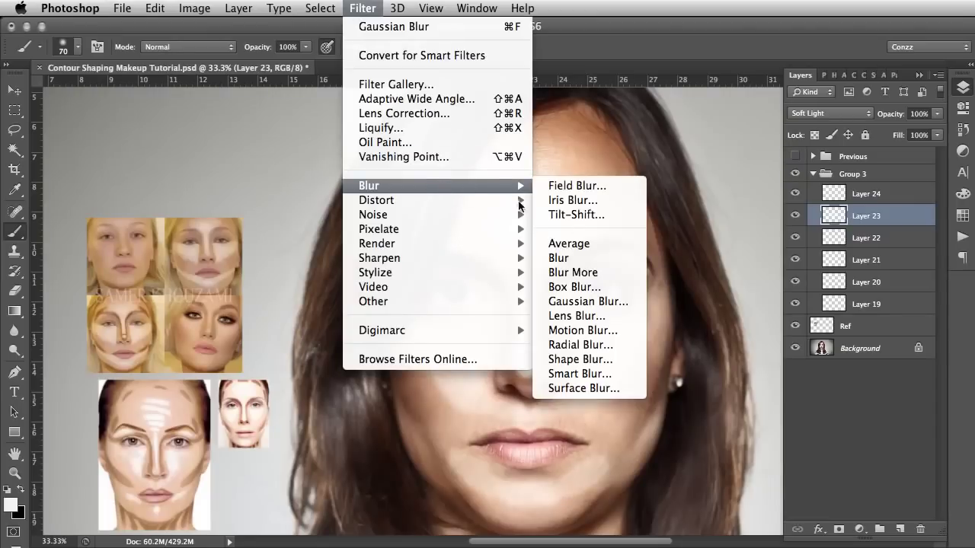
click(601, 302)
drag(761, 310, 756, 310)
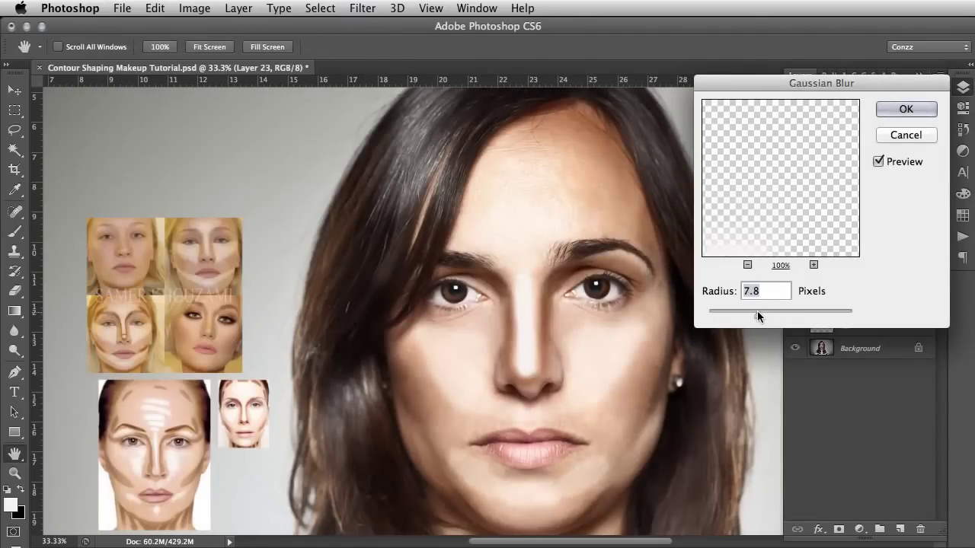
drag(761, 310, 780, 310)
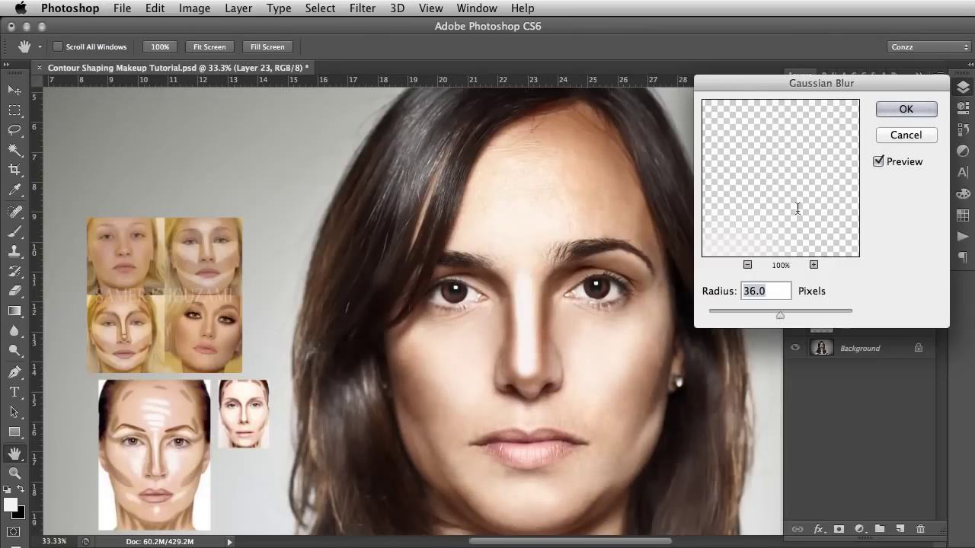
click(905, 110)
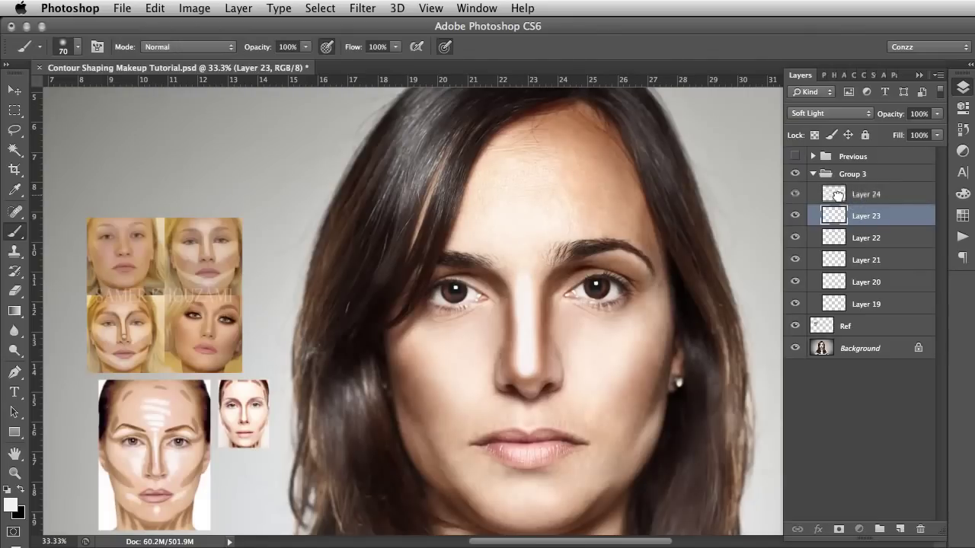
- Check Layer 24 by hiding and reshowing it, and set it to Soft Light with opacity lowered to about 65%
click(851, 196)
click(794, 194)
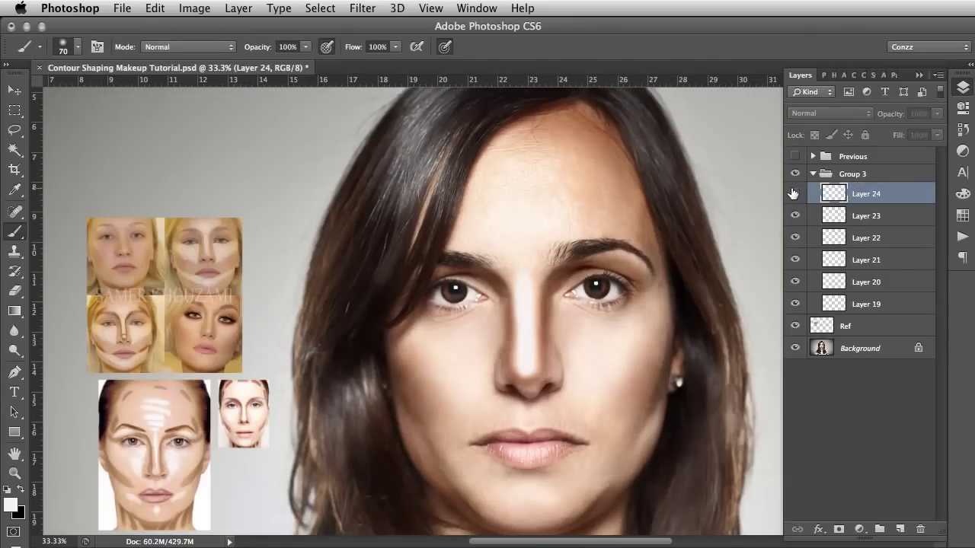
click(794, 193)
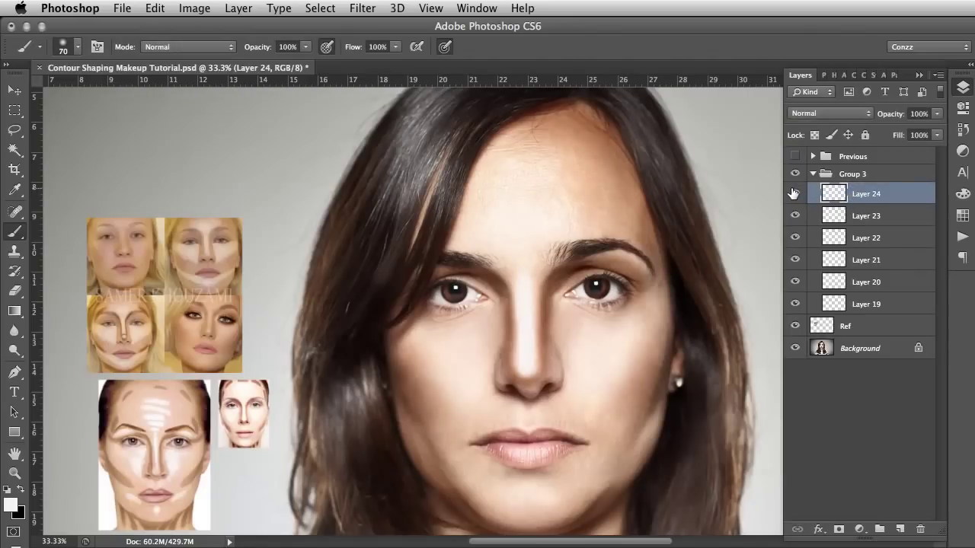
click(831, 114)
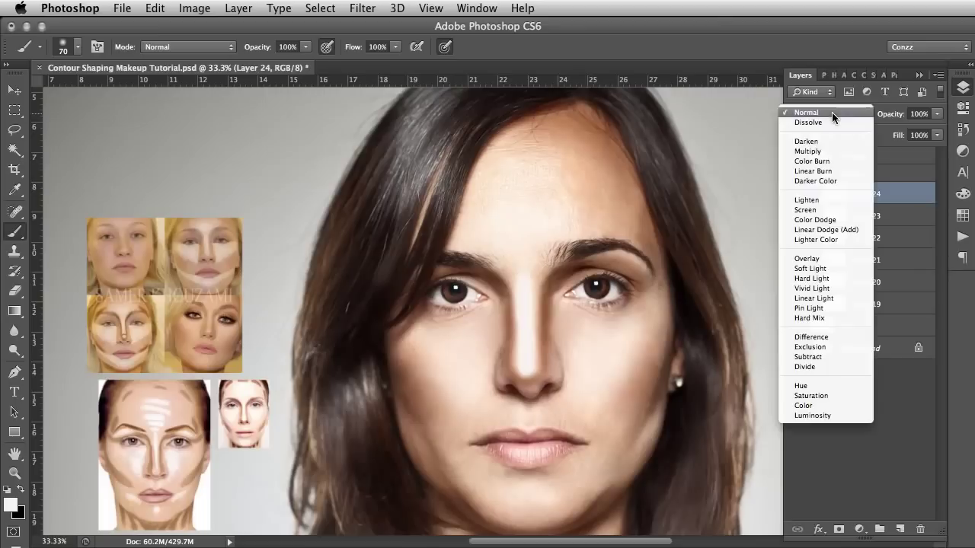
click(826, 271)
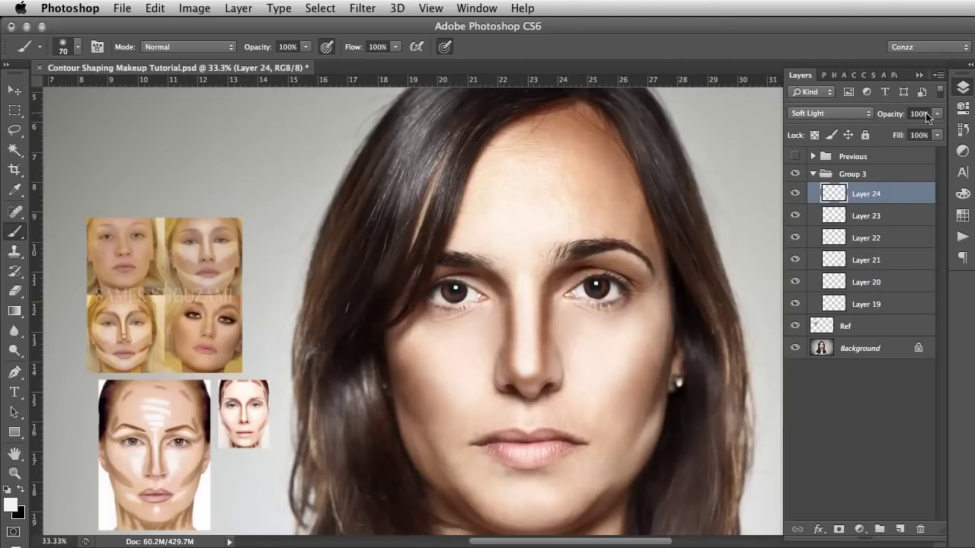
drag(939, 116, 914, 137)
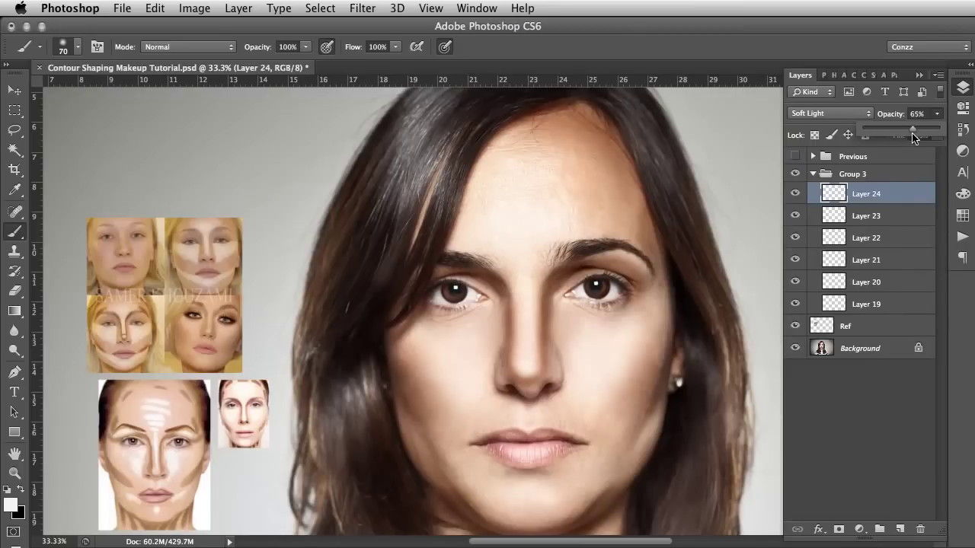
- Examine the nose shading on Layer 21 up close and across the whole portrait
click(856, 263)
click(795, 261)
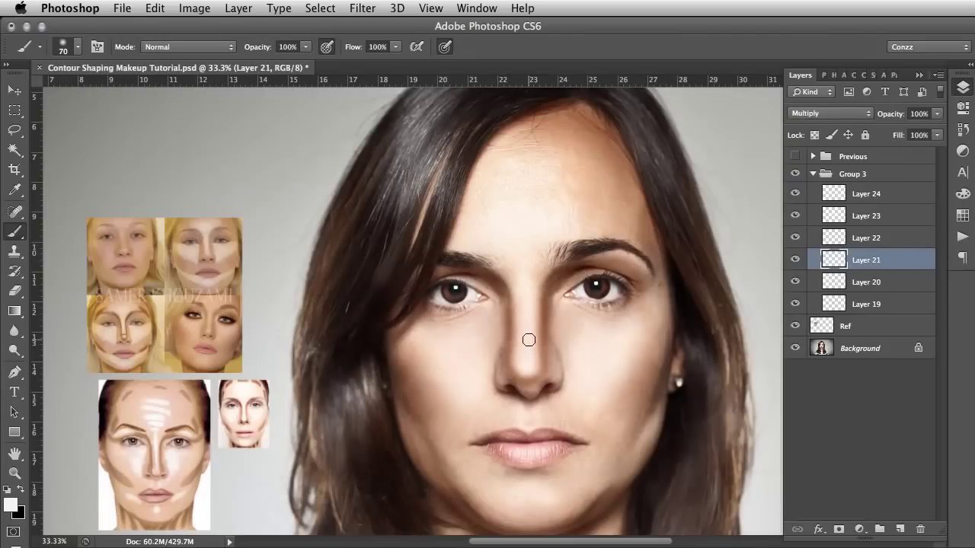
key(super+plus)
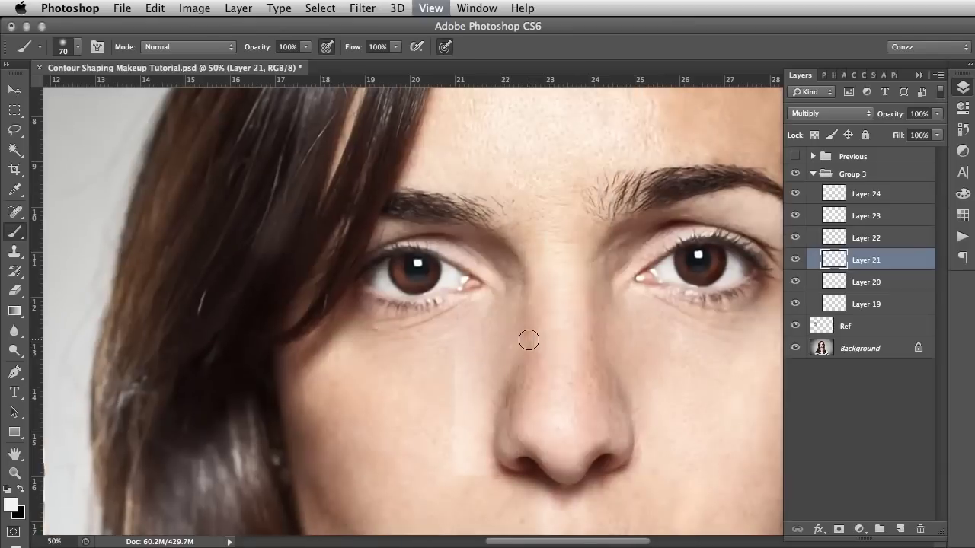
key(super+plus)
key(super+plus)
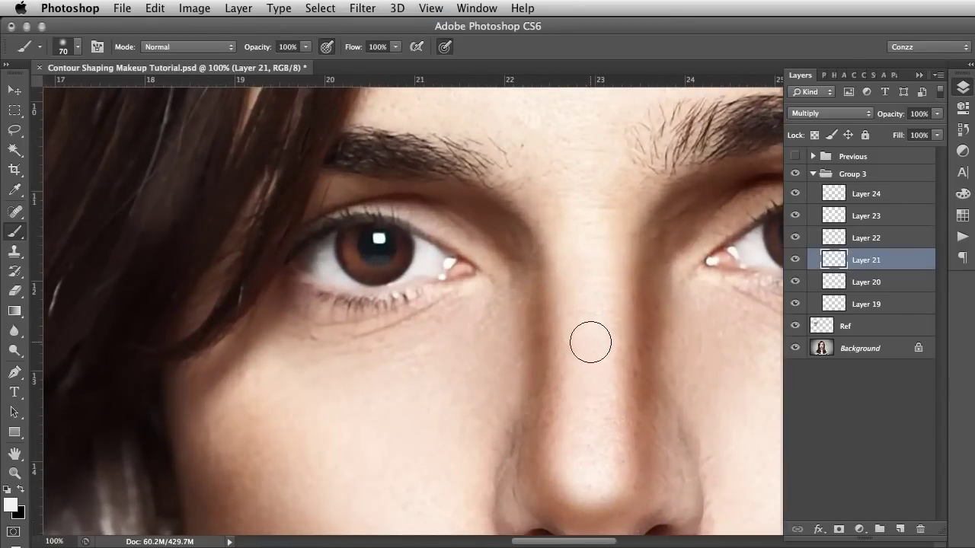
scroll(591, 342, down, 2)
scroll(590, 342, down, 1)
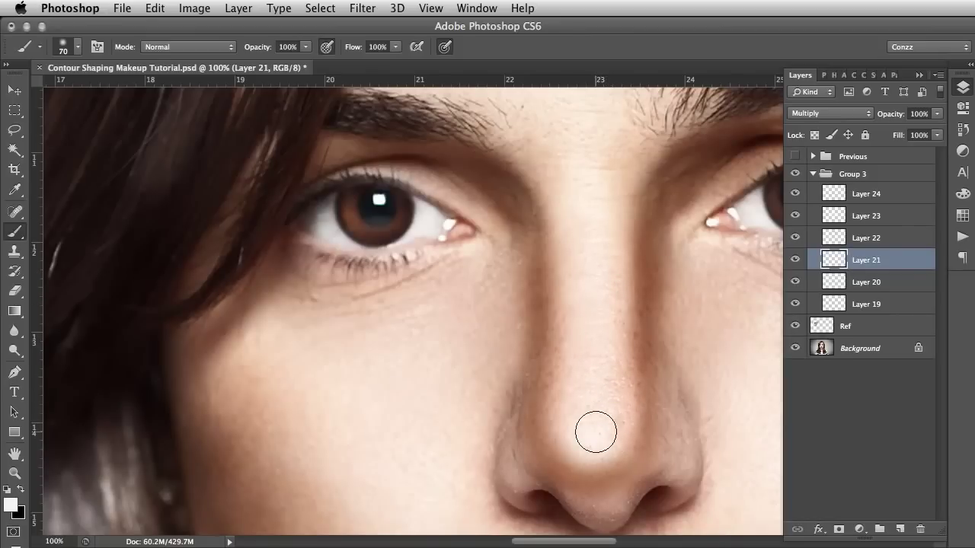
key(super+minus)
key(super+minus)
key(super+minus)
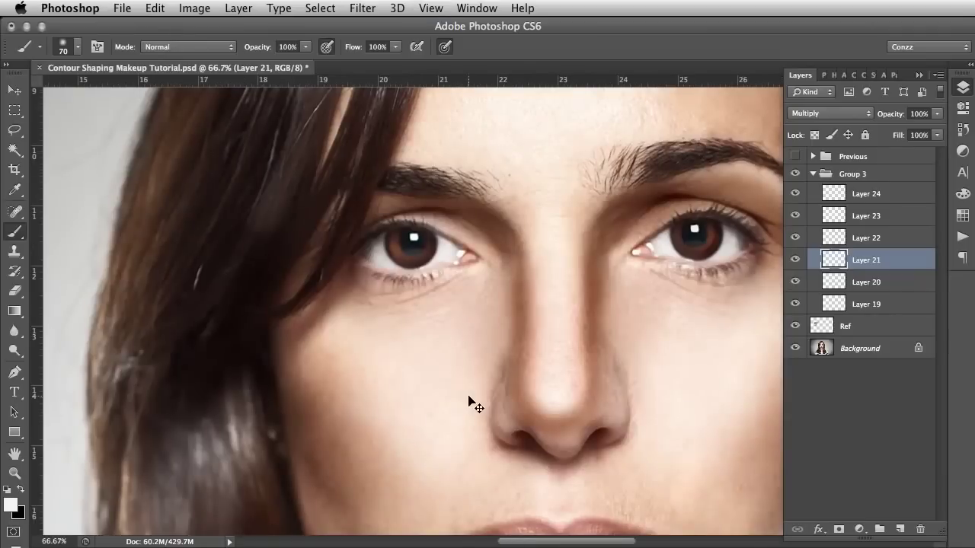
key(super+minus)
key(super+minus)
key(super+minus)
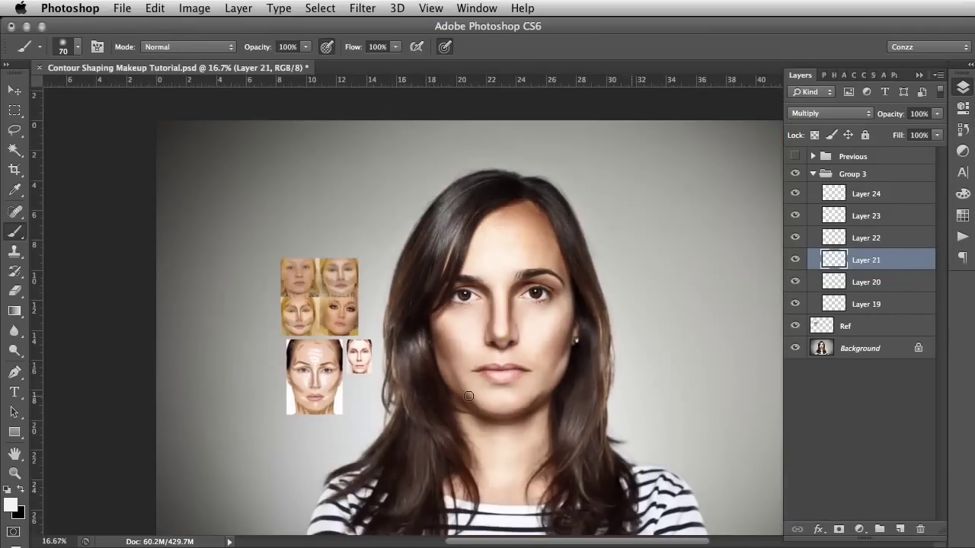
key(super+minus)
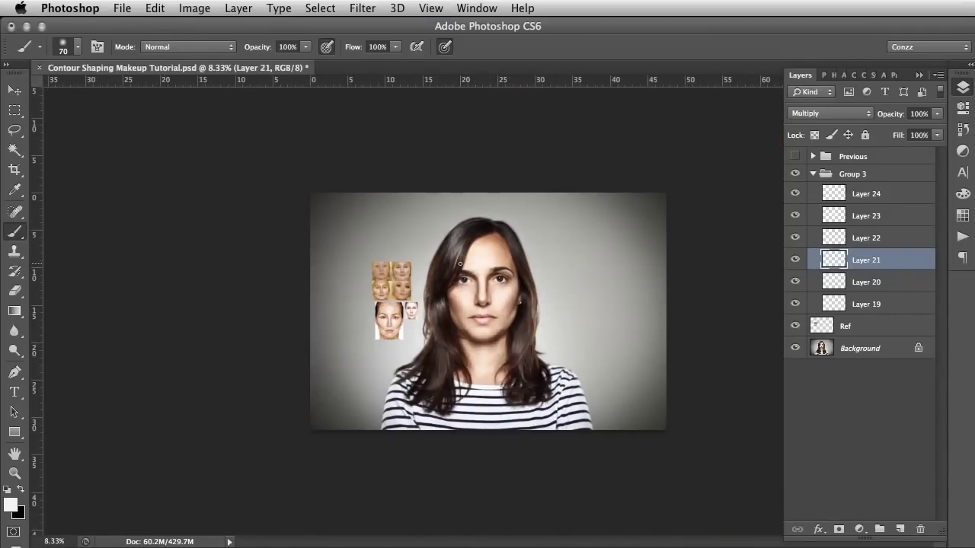
- Lower the opacity of the nose shading on Layer 21 to about 62%
key(super+plus)
key(super+plus)
key(super+plus)
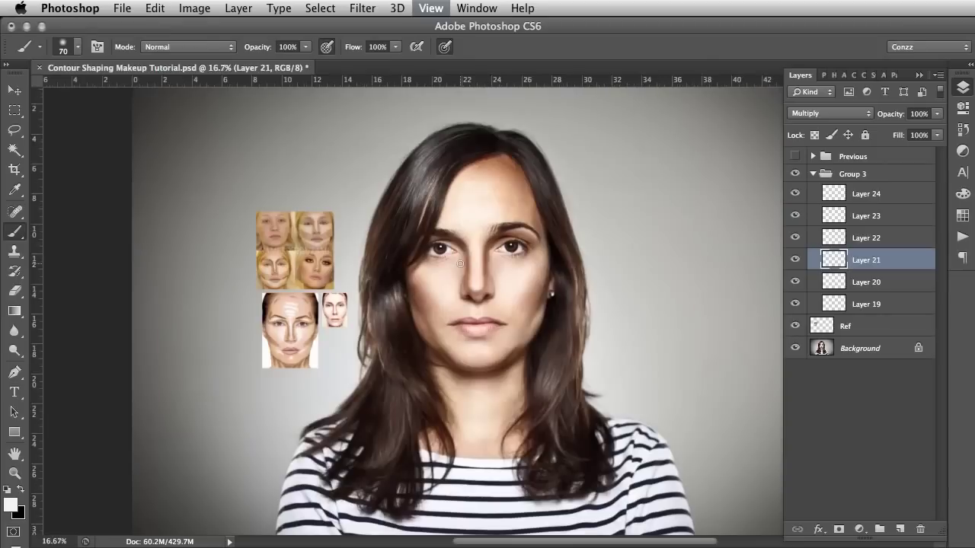
key(super+plus)
scroll(466, 265, up, 3)
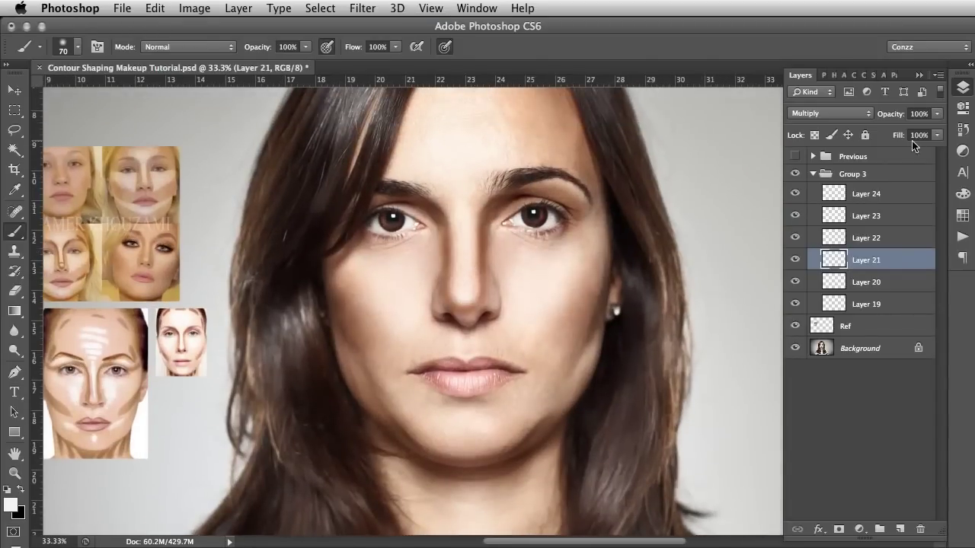
mouse_move(937, 113)
mouse_down()
mouse_move(913, 129)
mouse_move(866, 133)
mouse_move(911, 133)
mouse_up()
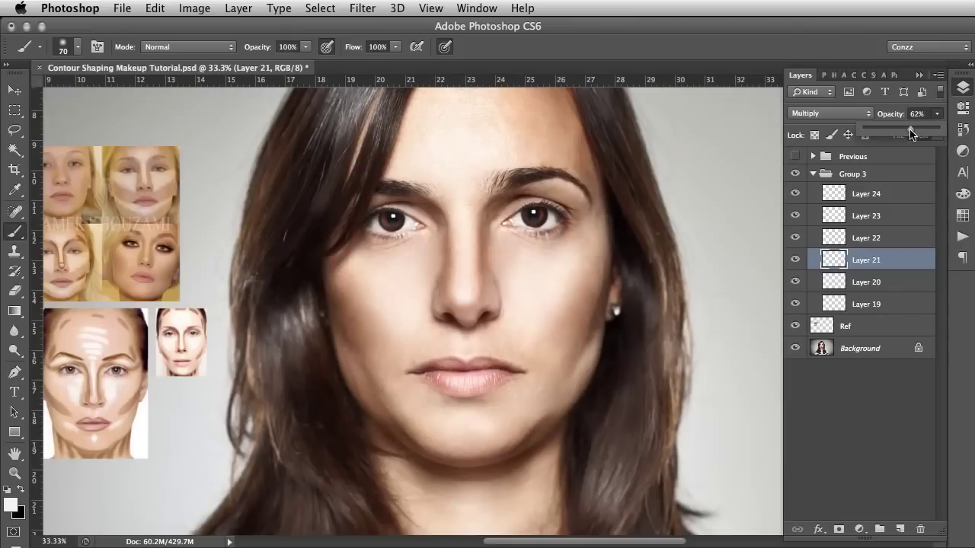
- Compare the face with and without the shading on Layer 20 by hiding and reshowing the layer
click(867, 281)
click(794, 283)
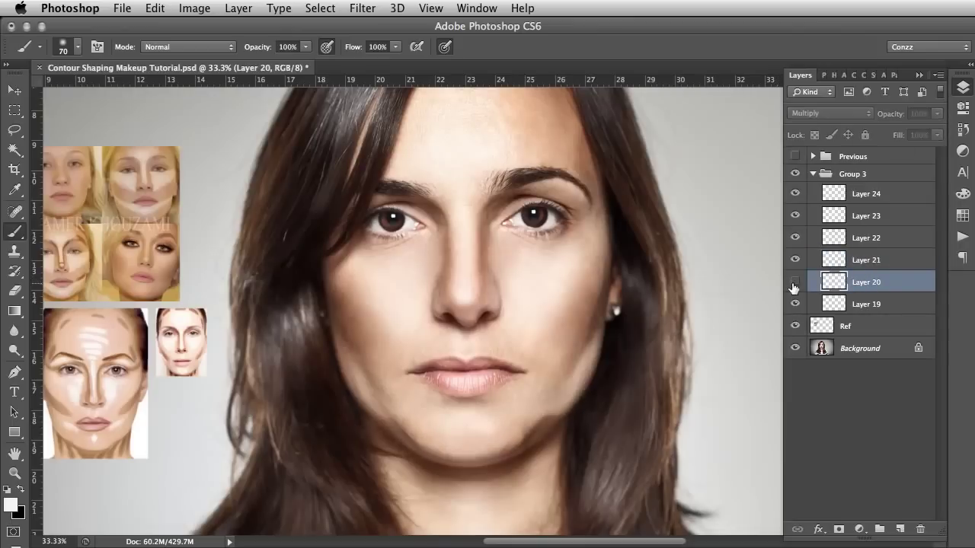
click(795, 283)
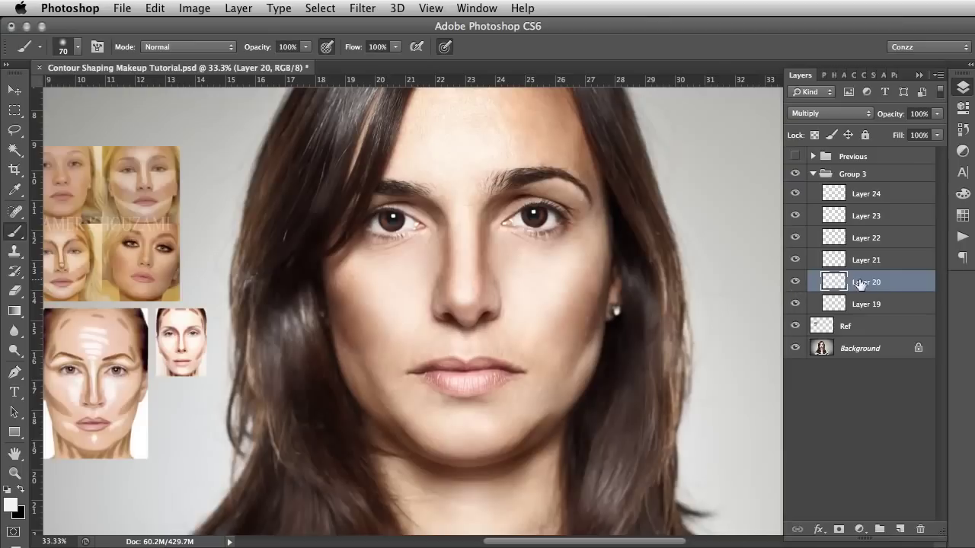
click(794, 282)
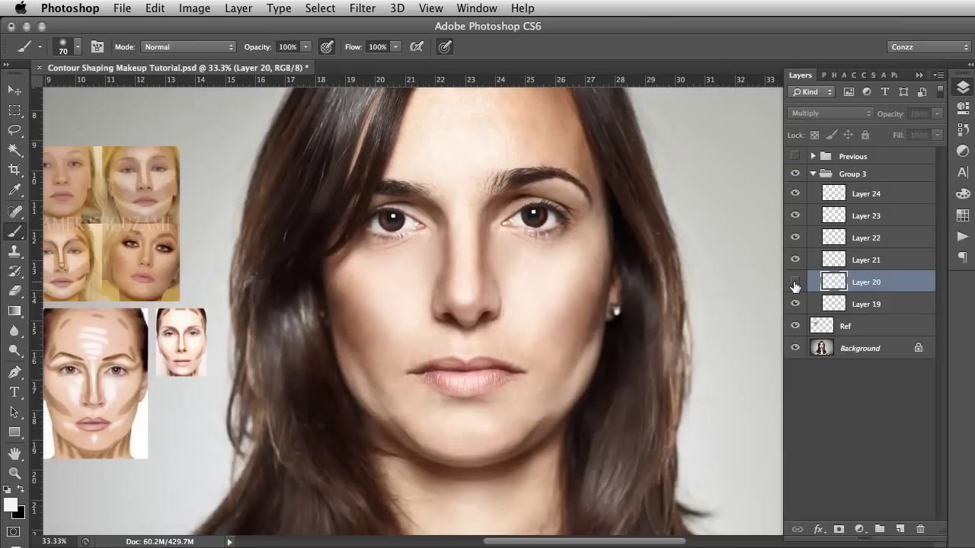
click(795, 282)
- Check the shading on Layer 19 by hiding and reshowing it, and reduce that layer's opacity slightly
click(795, 303)
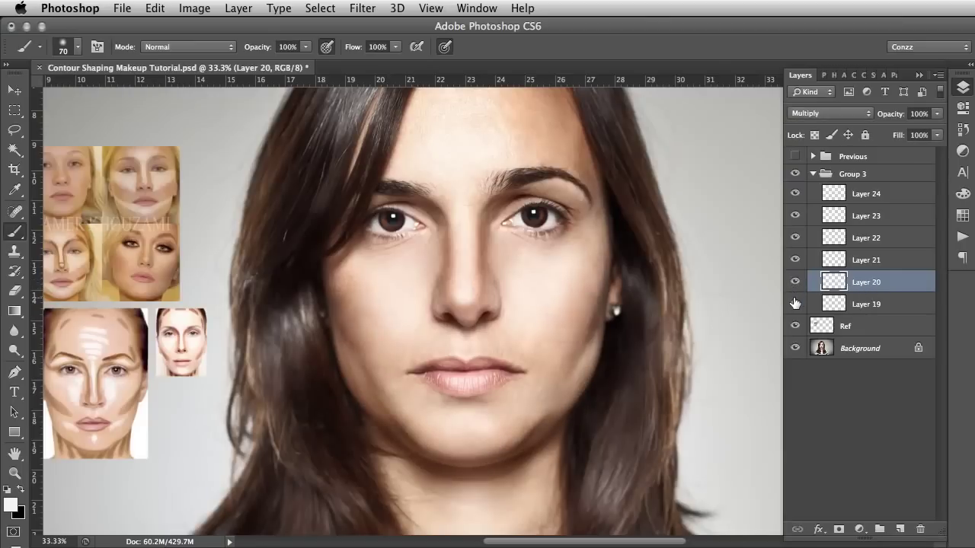
click(795, 303)
click(871, 305)
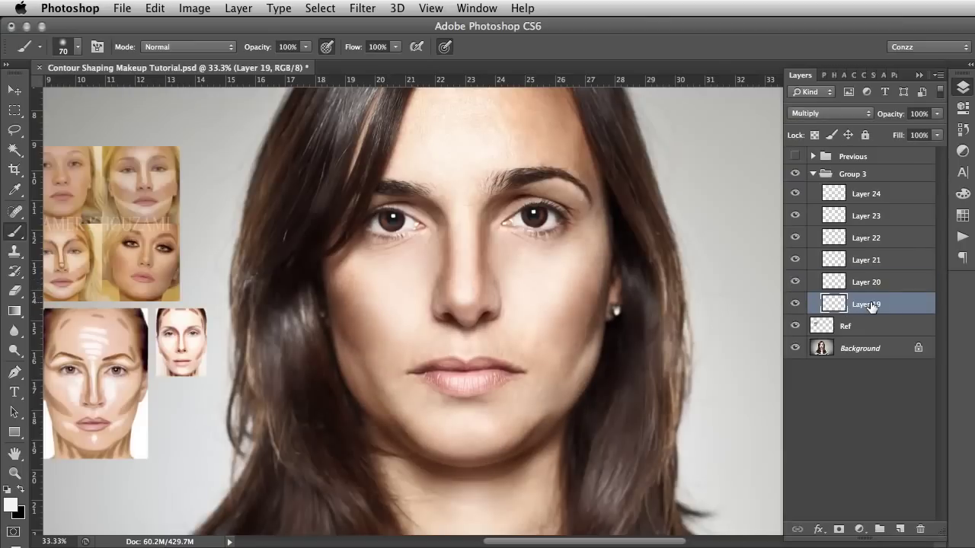
click(937, 113)
mouse_move(938, 128)
mouse_down()
mouse_move(828, 133)
mouse_move(949, 139)
mouse_move(926, 143)
mouse_up()
- Check the white highlights on Layer 23 by hiding and reshowing them, and reduce that layer's opacity slightly
click(861, 250)
click(857, 238)
click(886, 218)
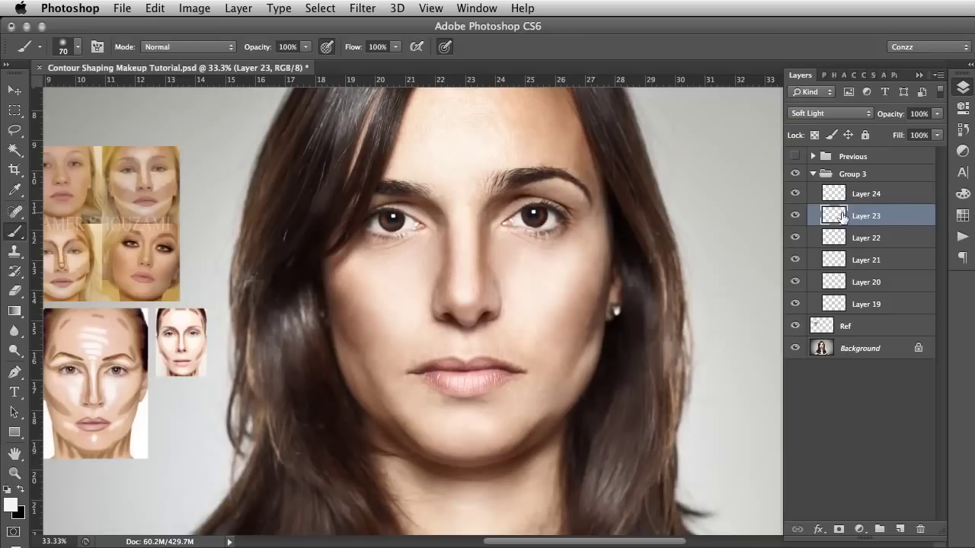
click(796, 218)
click(796, 216)
click(937, 114)
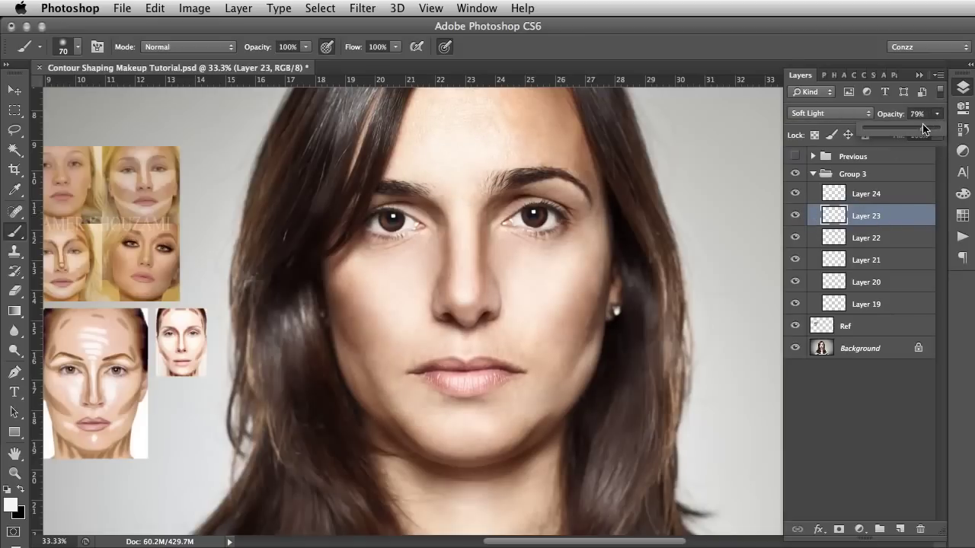
mouse_move(922, 126)
mouse_down()
mouse_move(869, 134)
mouse_move(931, 137)
mouse_up()
- Collapse Group 3 and toggle its visibility to compare the face before and after contouring
click(838, 175)
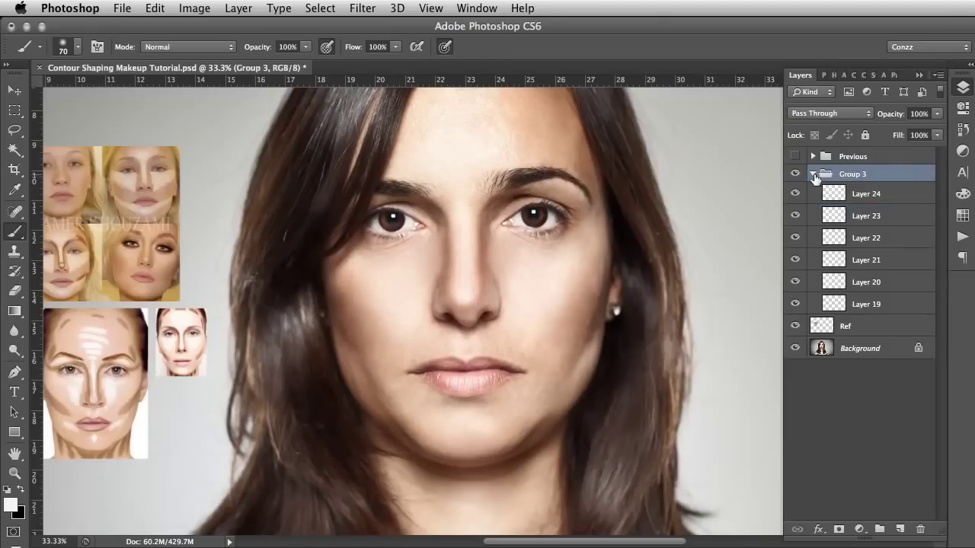
click(814, 174)
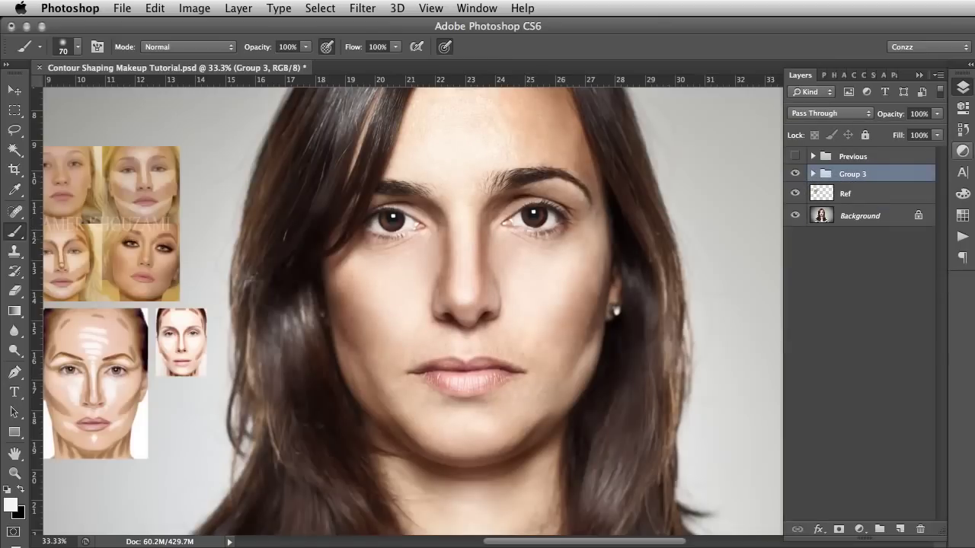
click(796, 176)
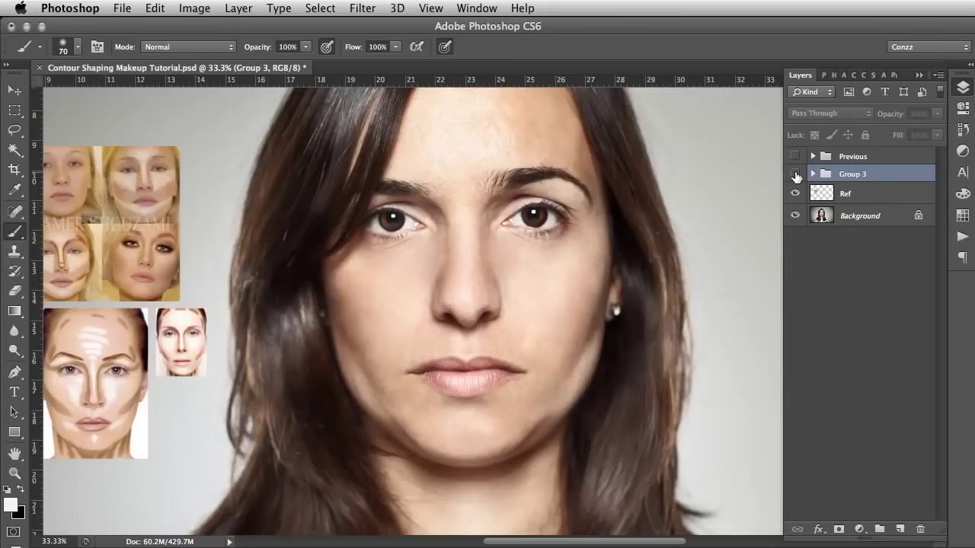
click(795, 176)
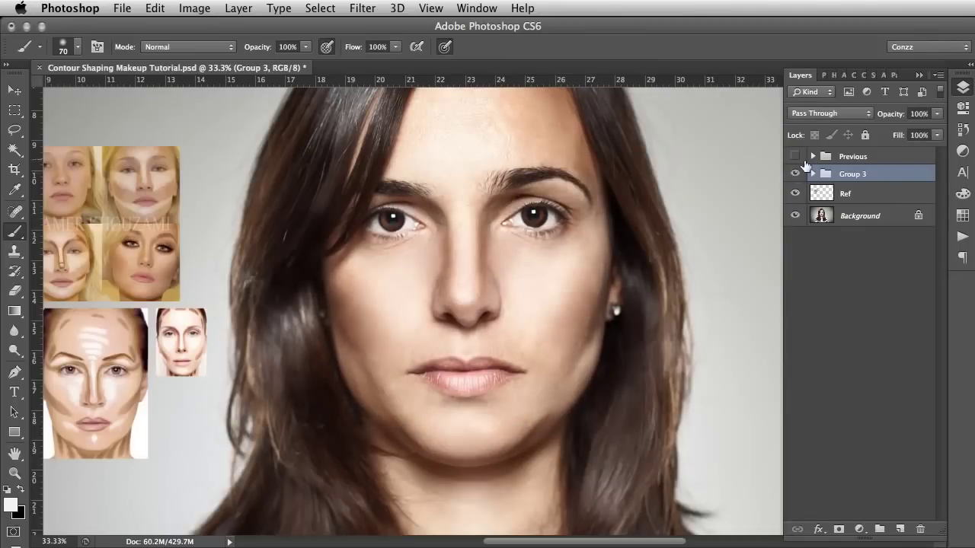
- Move the Edits copy group out of Group 2 in the Previous folder to directly below Group 3
click(812, 156)
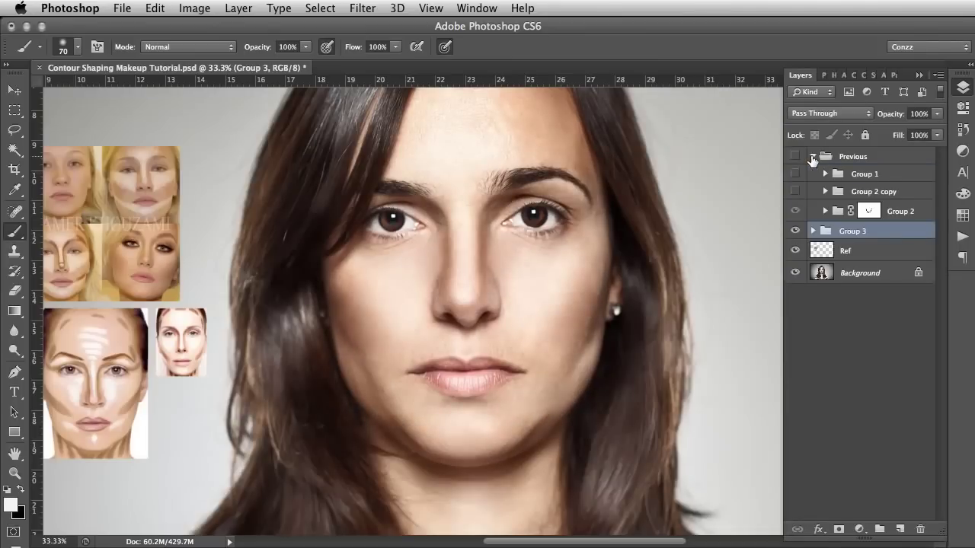
click(825, 211)
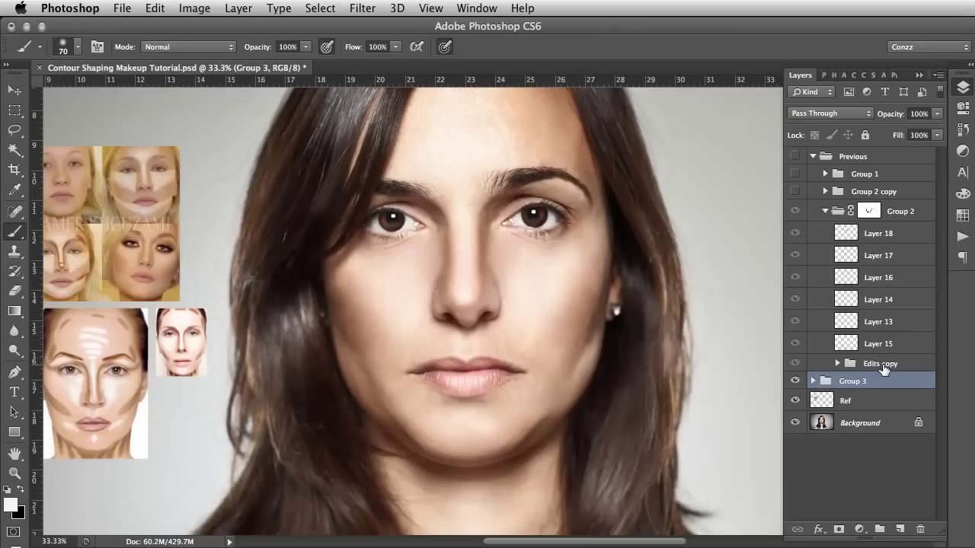
drag(884, 370, 884, 398)
click(813, 157)
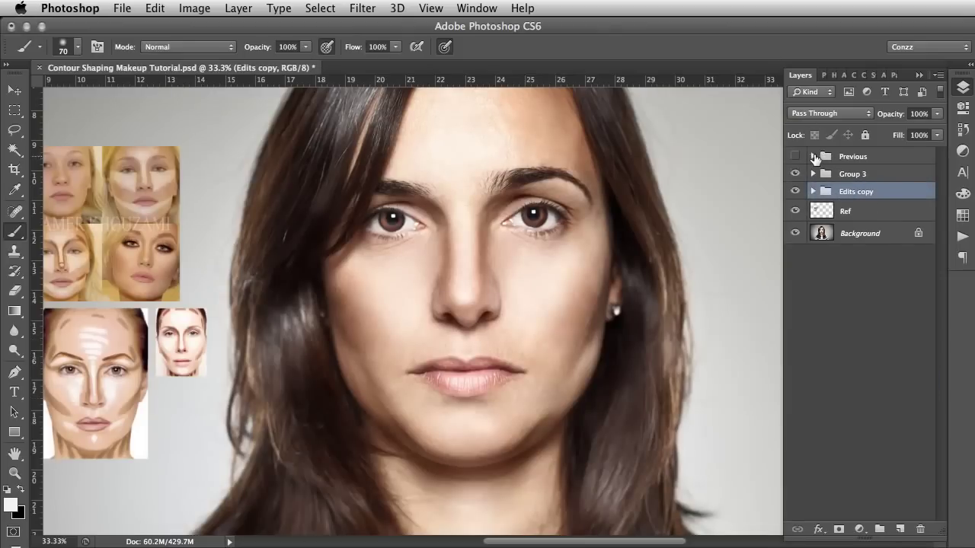
- Inspect the eyes and face up close, toggling the Edits copy group to compare its effect
click(14, 474)
click(432, 211)
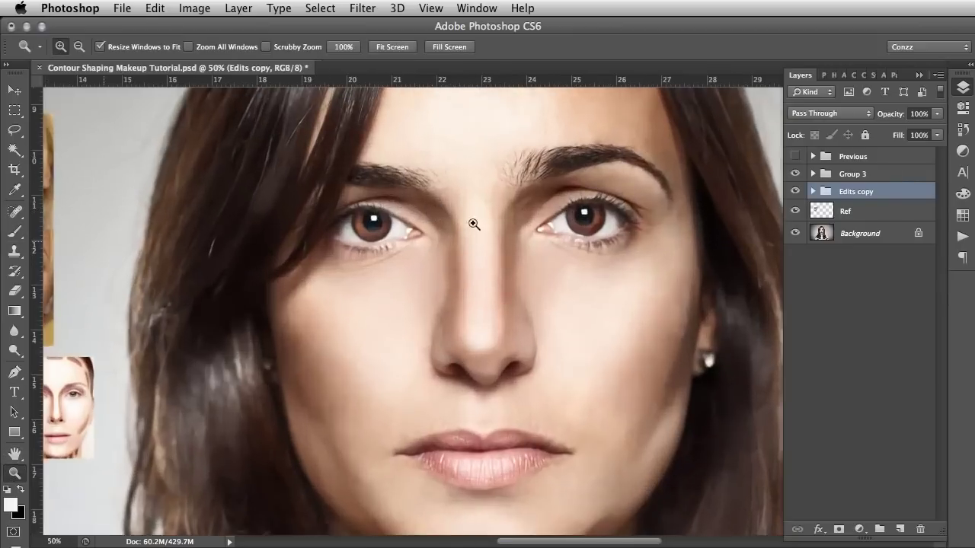
click(515, 238)
scroll(492, 240, down, 2)
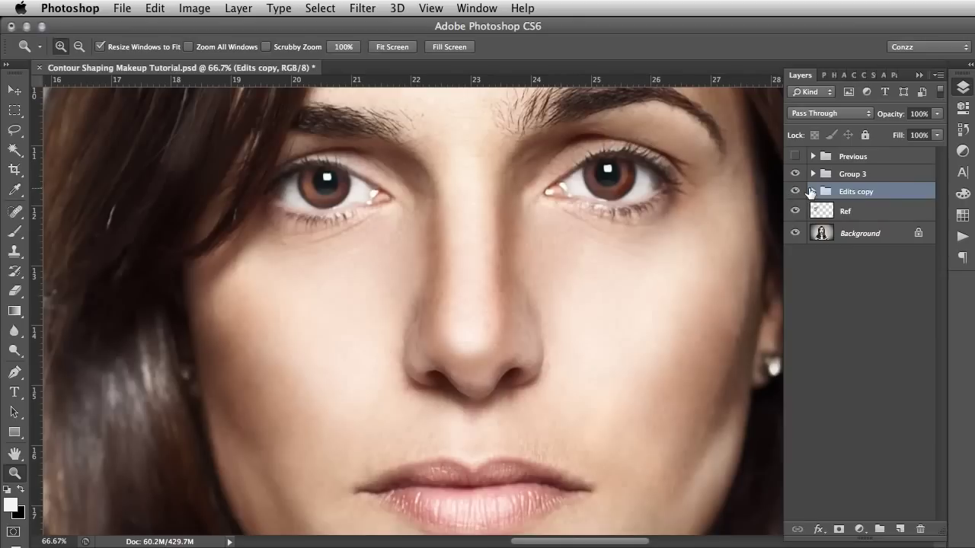
click(812, 192)
click(812, 191)
click(795, 193)
click(795, 192)
click(794, 193)
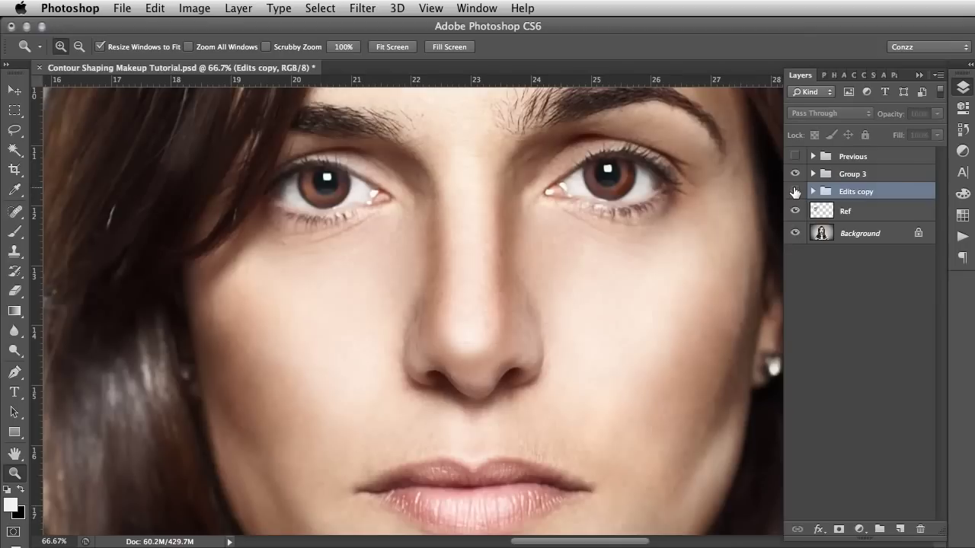
- Fit the whole portrait in view and combine Group 3 and Edits copy into one new group
right_click(540, 213)
click(564, 217)
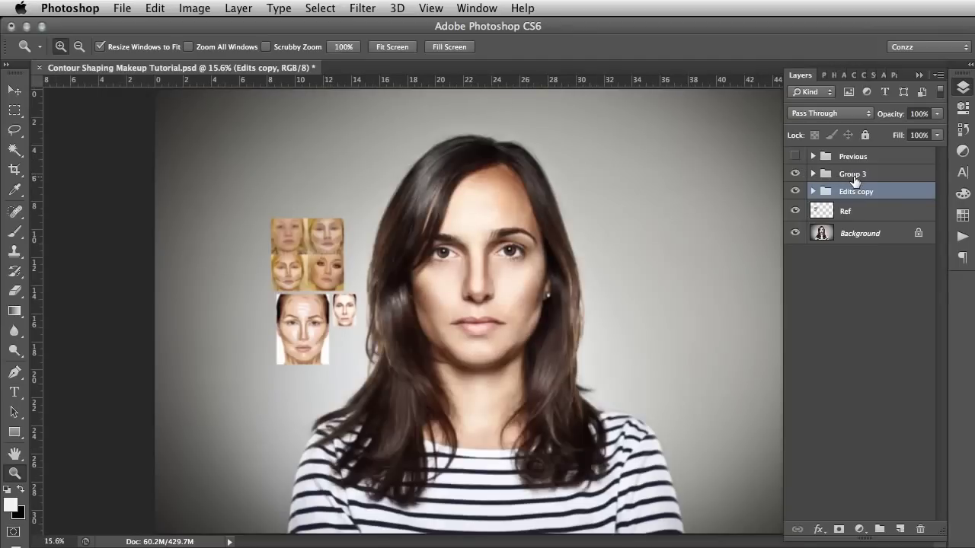
shift+click(857, 177)
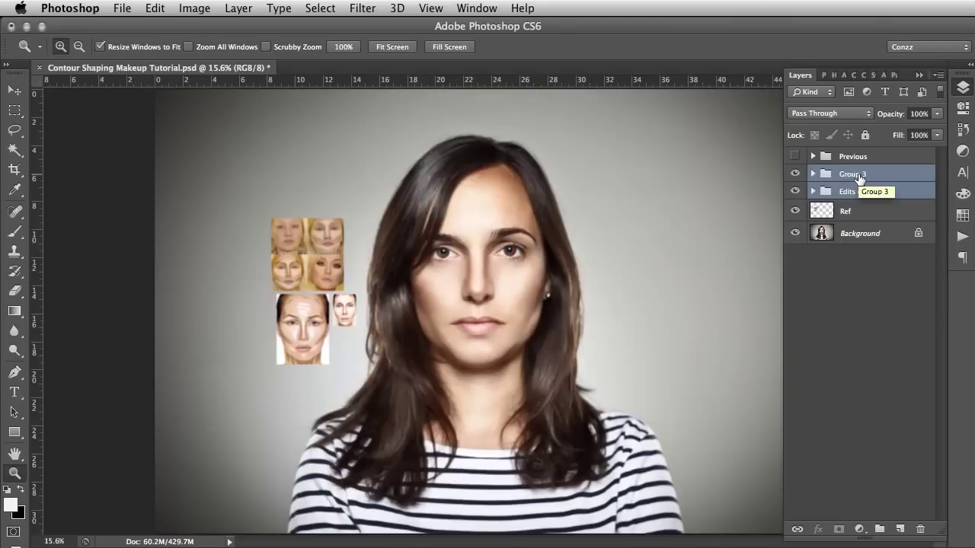
key(super+g)
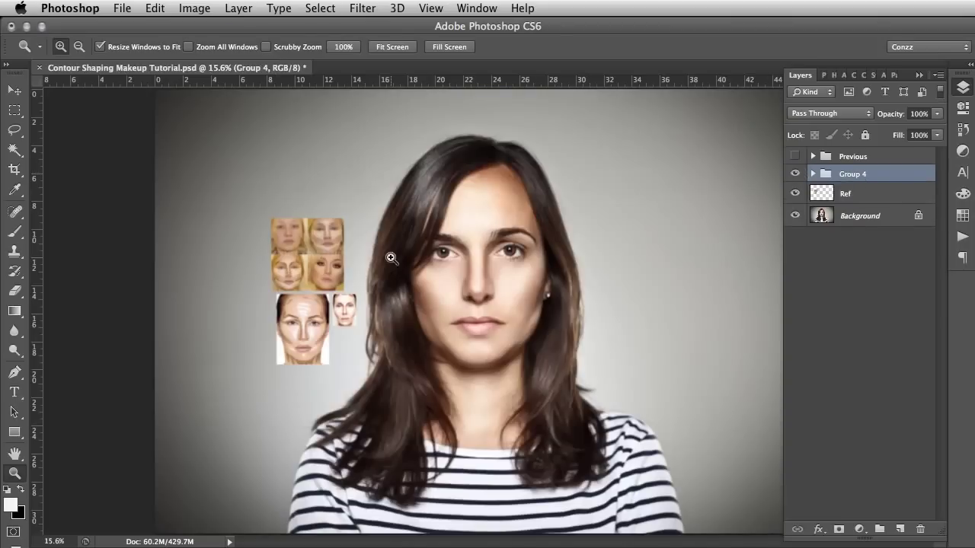
- Zoom in on the face to 50% and toggle Group 4's visibility to compare it before and after the edits
click(465, 267)
click(484, 267)
click(493, 267)
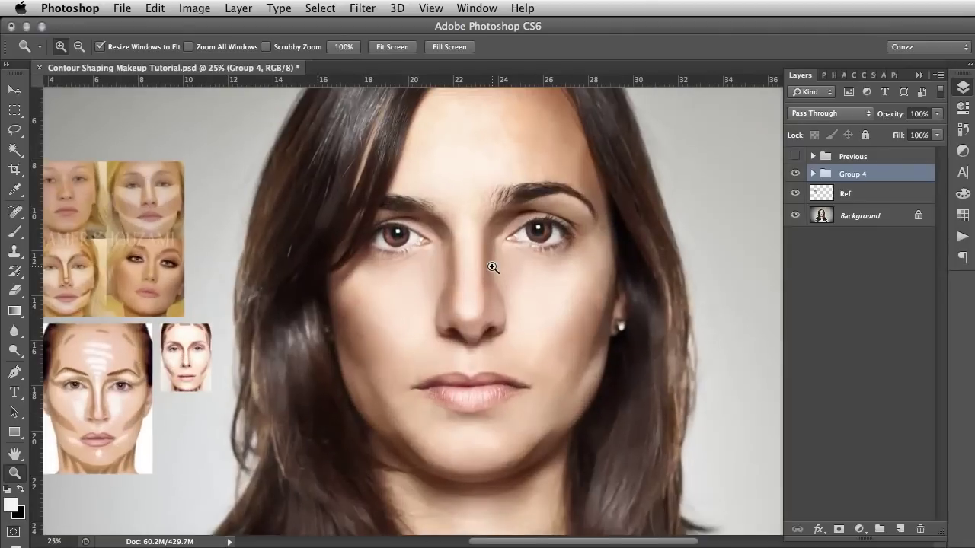
click(493, 267)
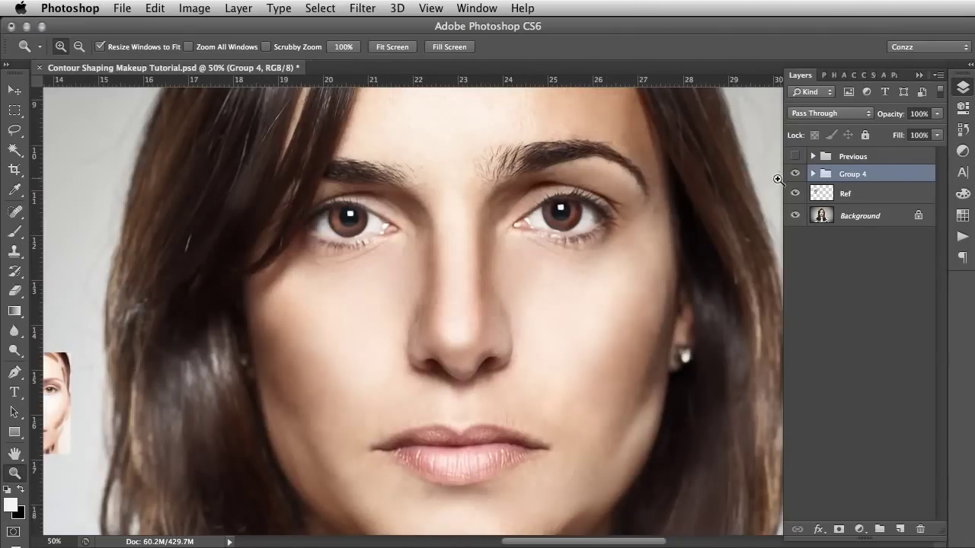
click(795, 175)
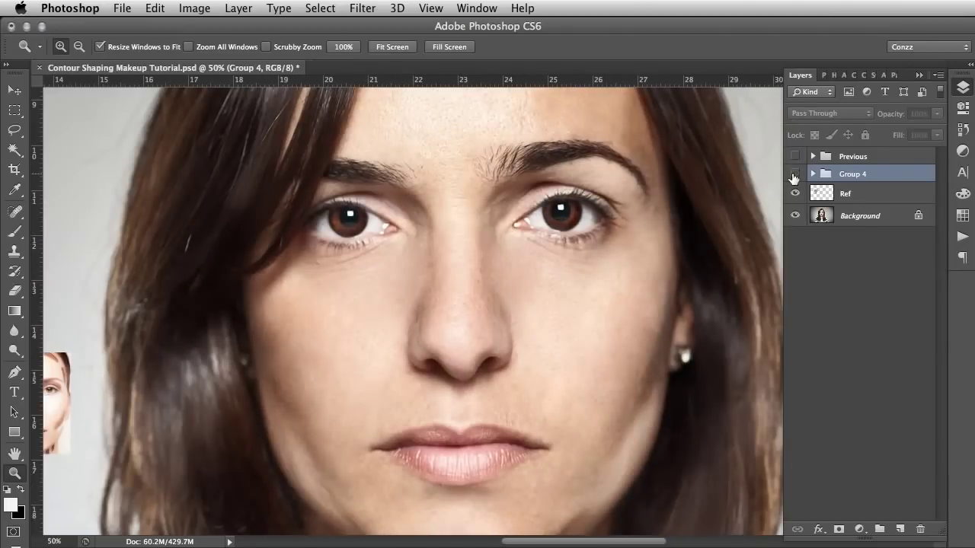
click(794, 176)
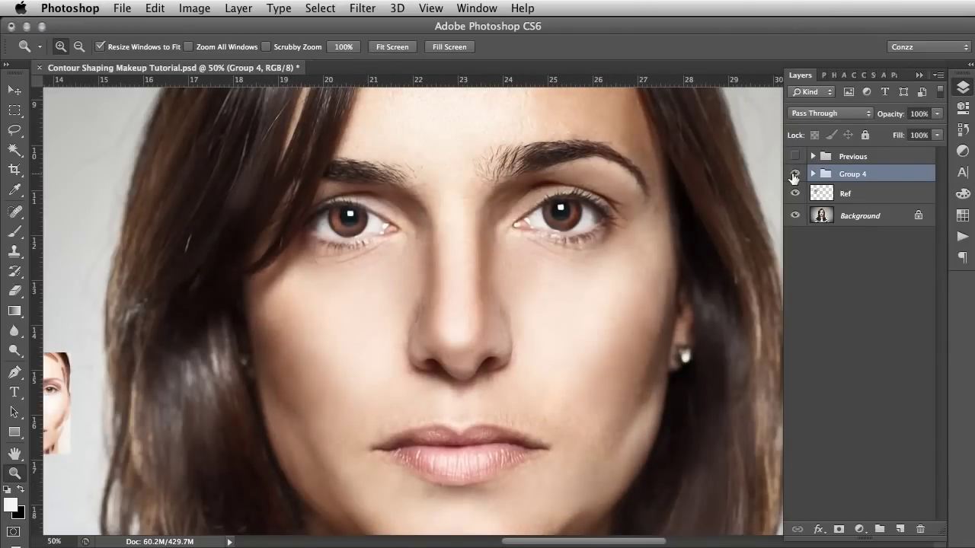
- Examine the contouring from the eyes down to the chin, and compare it with the original by toggling Group 4 off and on
scroll(466, 256, down, 1)
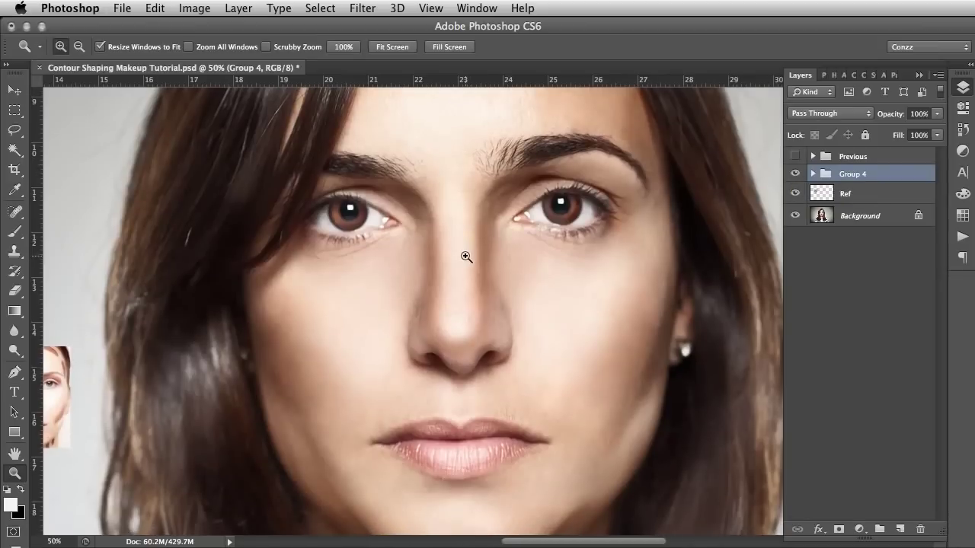
scroll(466, 257, down, 5)
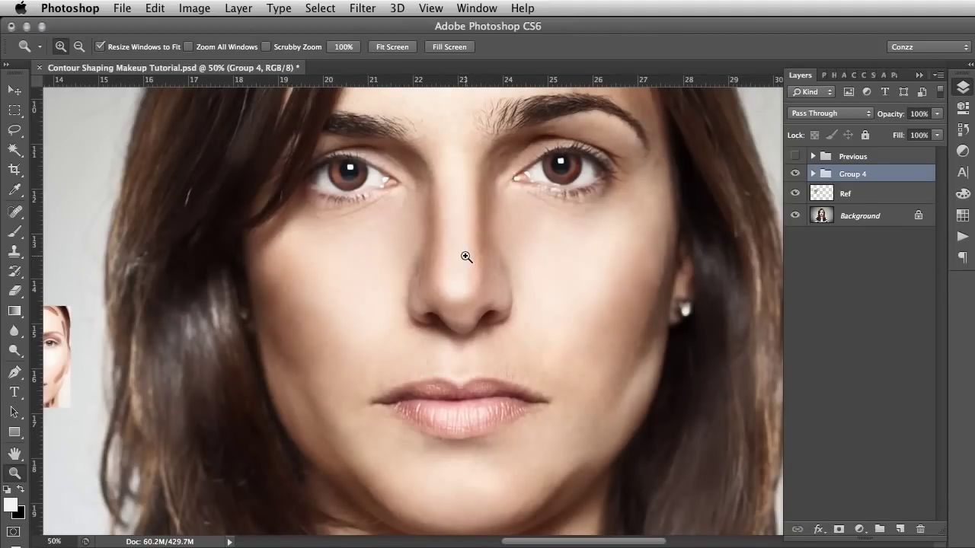
scroll(466, 257, up, 2)
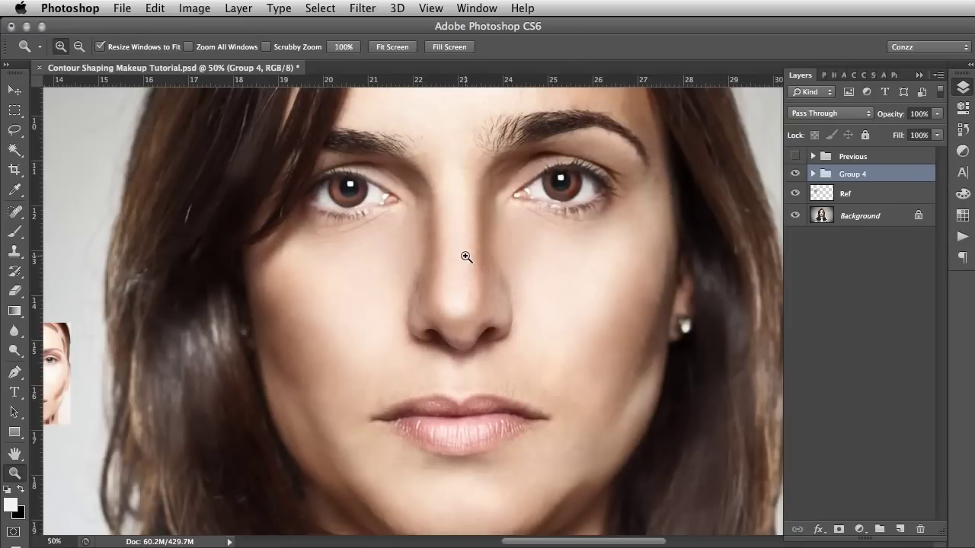
scroll(466, 257, up, 2)
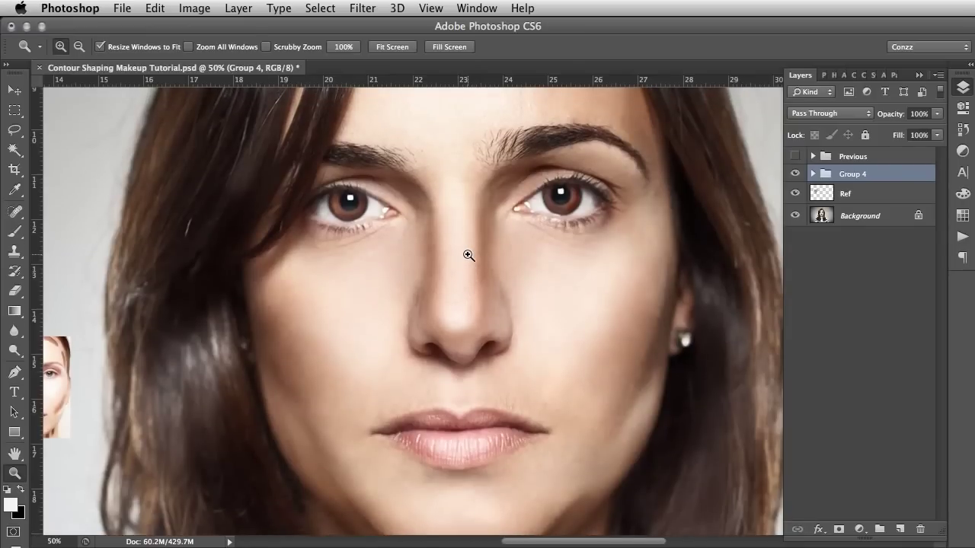
scroll(469, 256, up, 2)
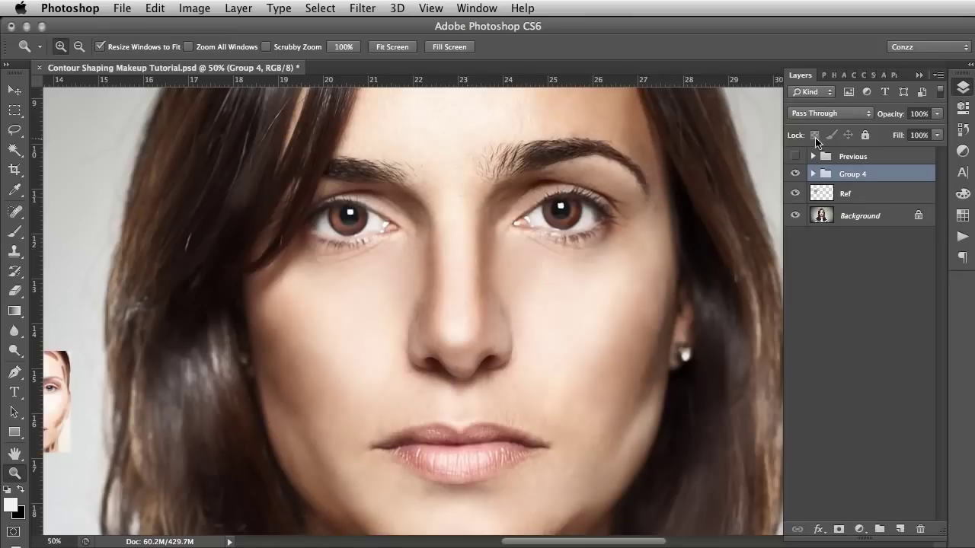
click(795, 173)
click(795, 174)
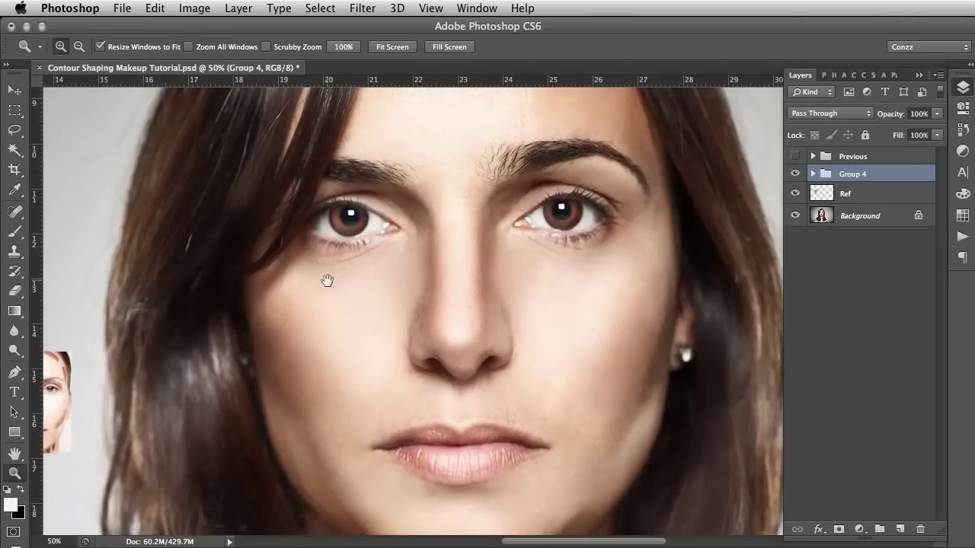
- Check the contoured face against the makeup reference pictures beside the portrait, then view the face at 33.3% zoom
drag(327, 279, 575, 263)
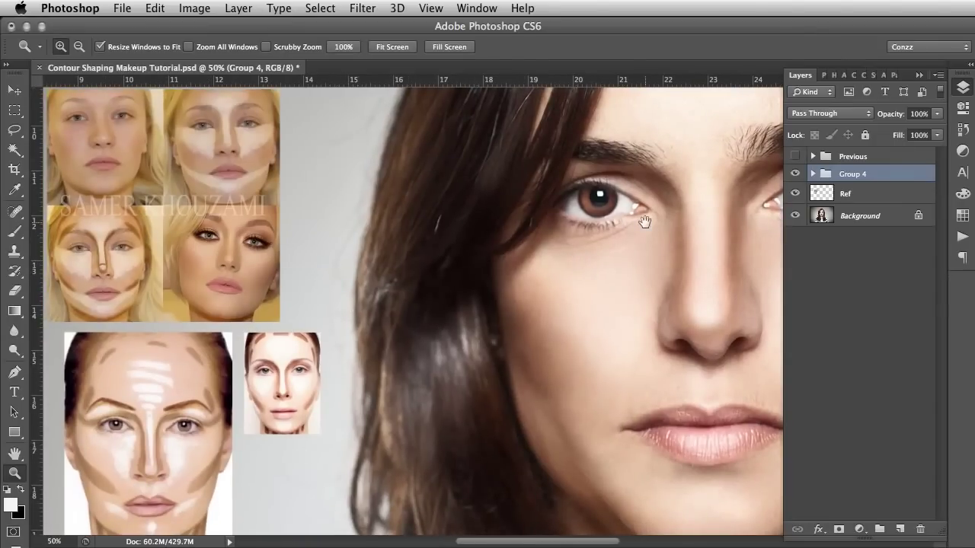
drag(646, 224, 311, 223)
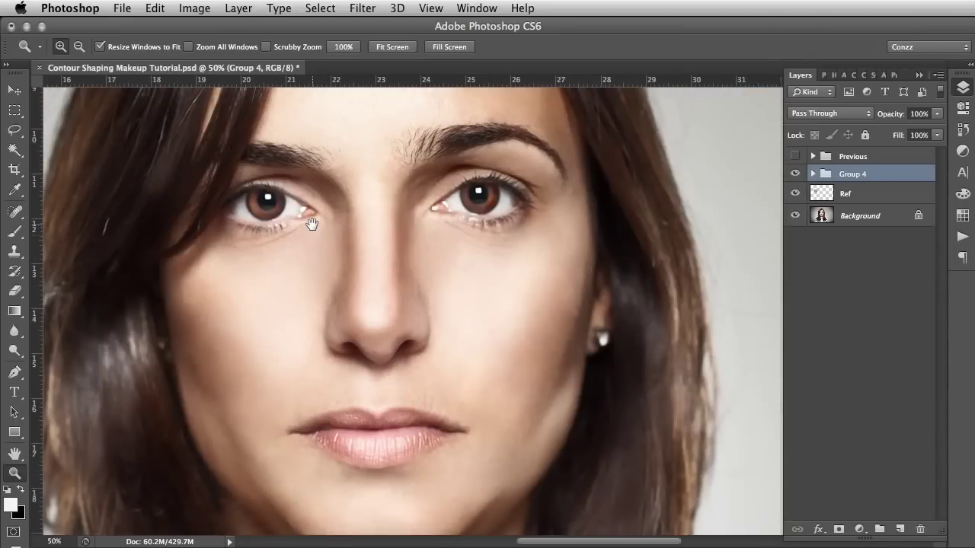
right_click(385, 201)
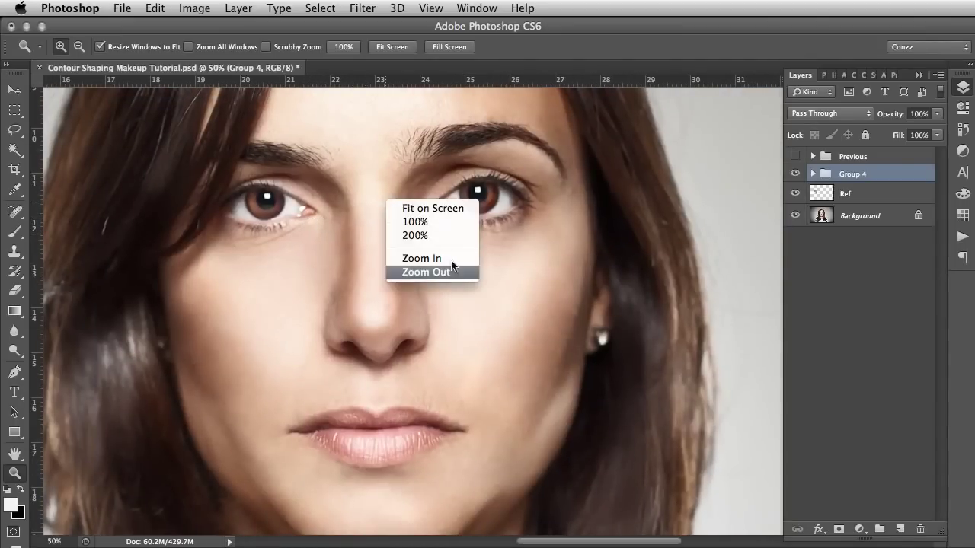
click(455, 271)
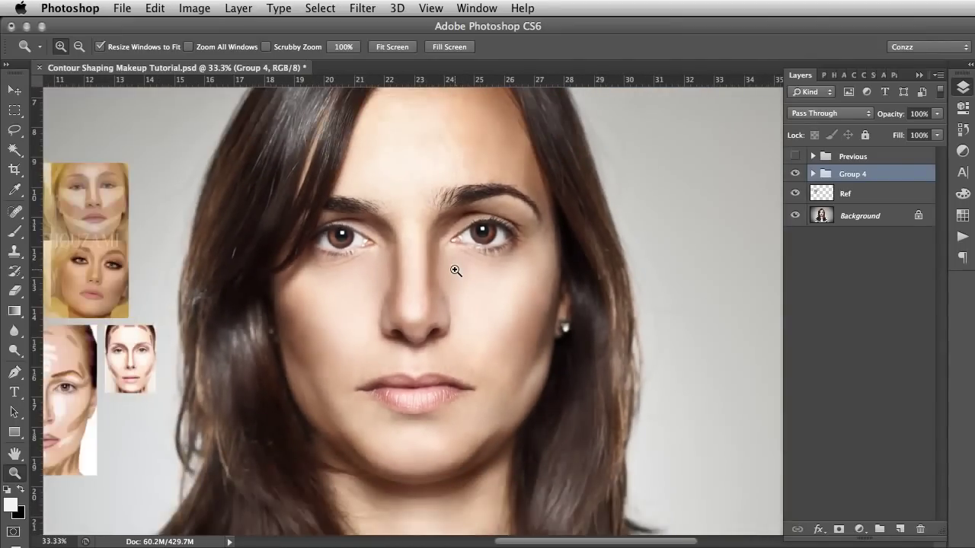